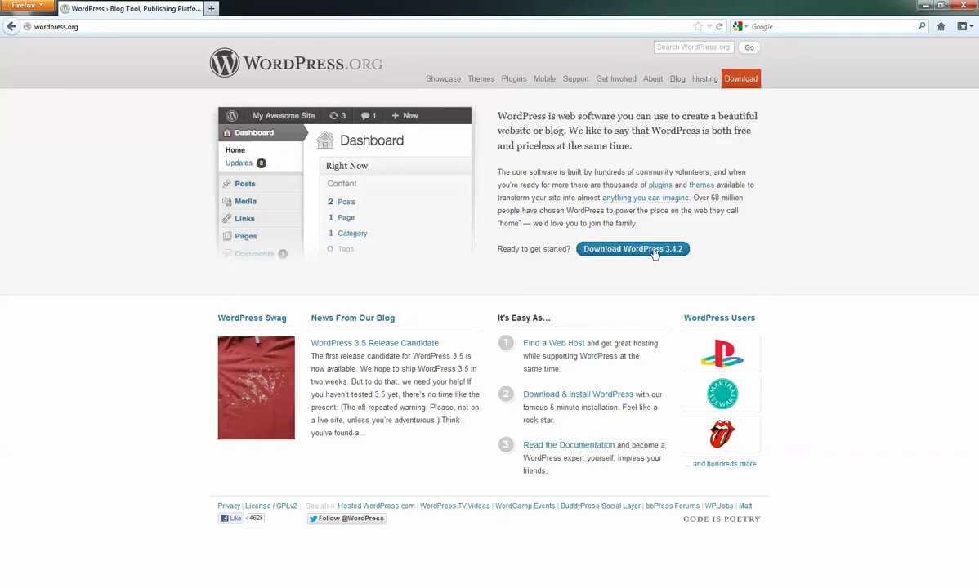
# - Open the WordPress 3.4.2 download page from the wordpress.org homepage
pyautogui.click(656, 253)
# - Save wordpress-3.4.2.zip into the Downloads folder and bring up Windows Explorer
pyautogui.click(661, 150)
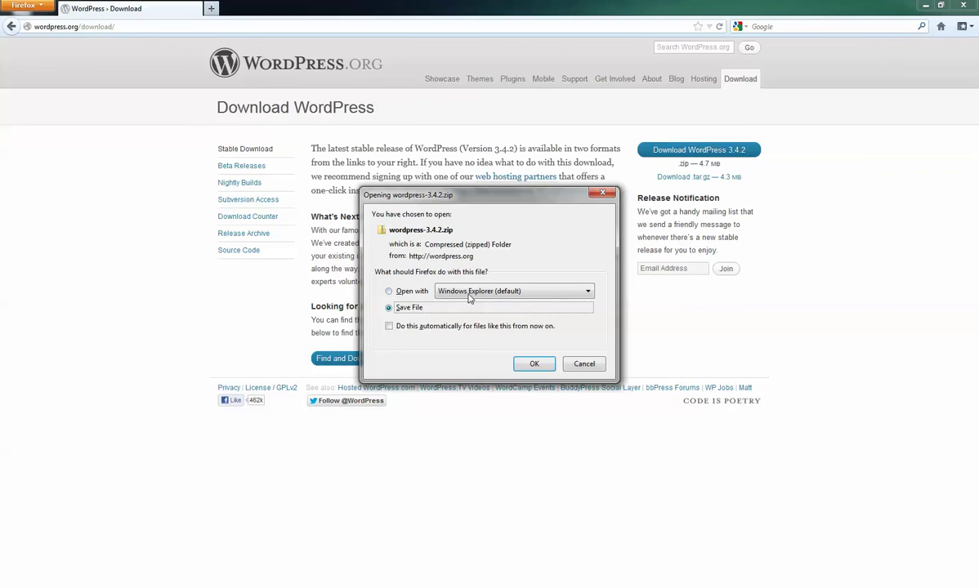
pyautogui.click(529, 367)
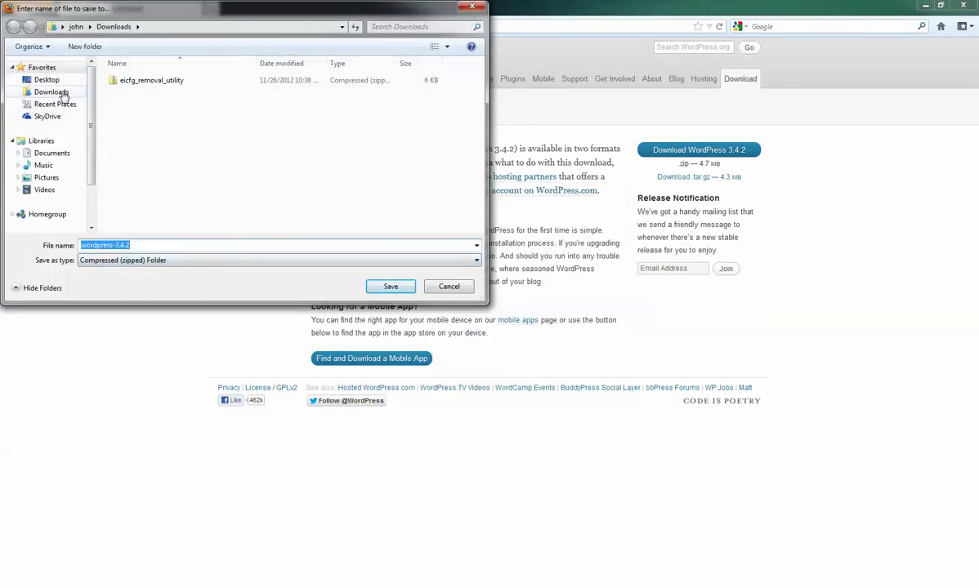
pyautogui.click(390, 288)
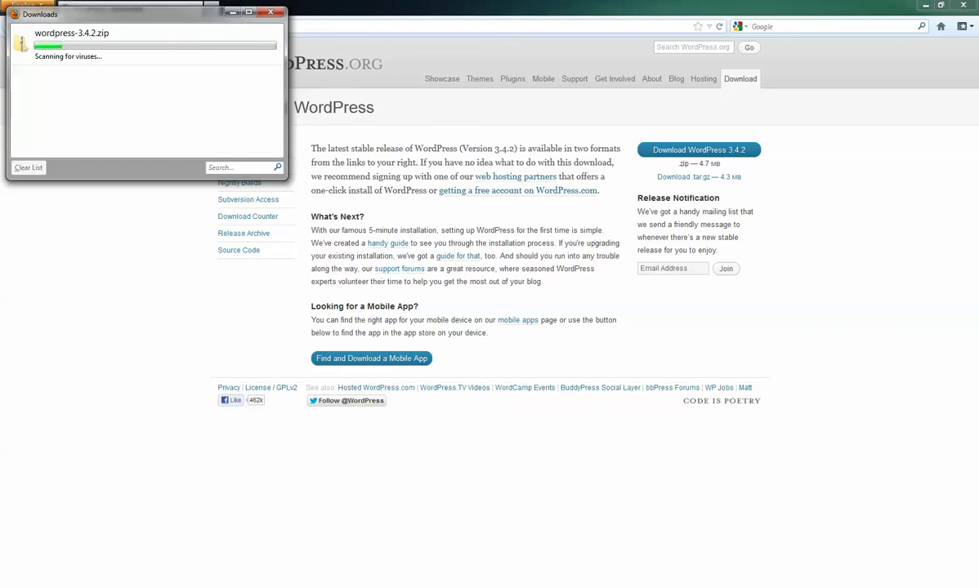
pyautogui.click(124, 586)
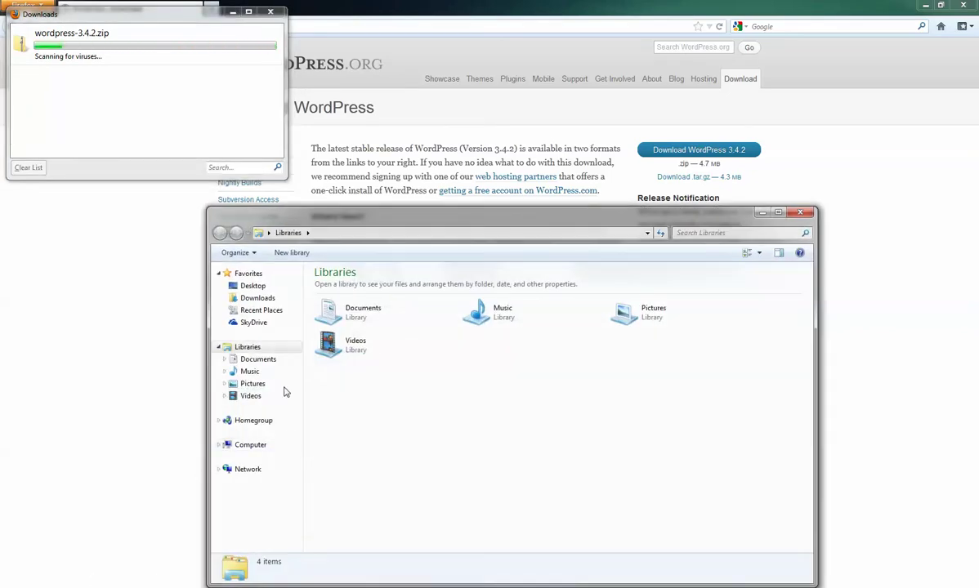
# - Extract all 1,077 items of wordpress-3.4.2.zip into Downloads\wordpress-3.4.2
pyautogui.click(257, 299)
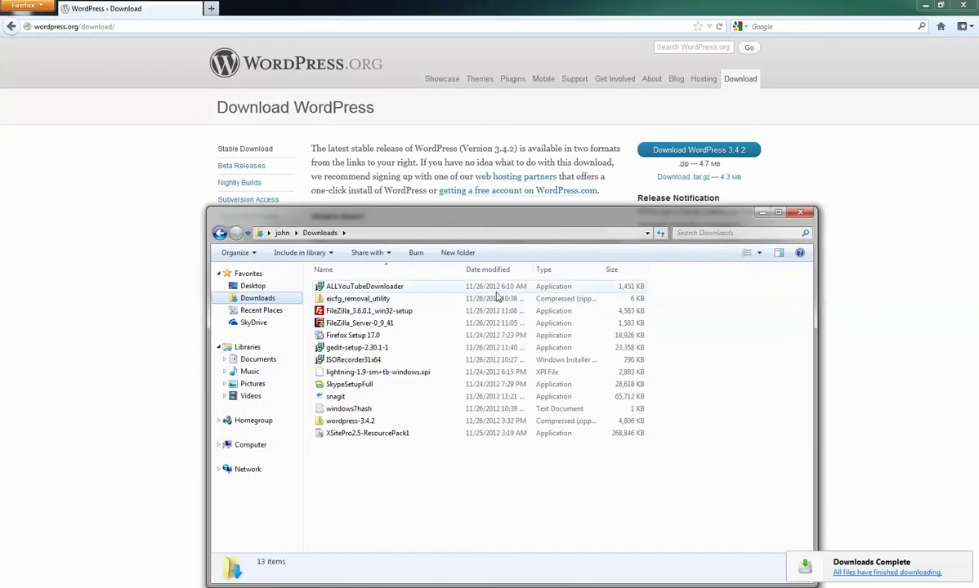
pyautogui.click(357, 422)
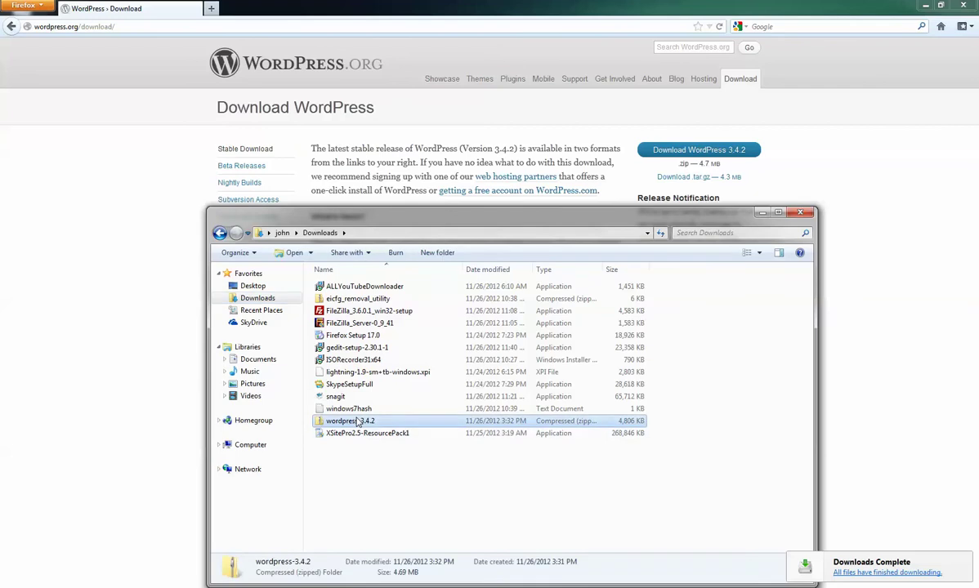
pyautogui.rightClick(398, 429)
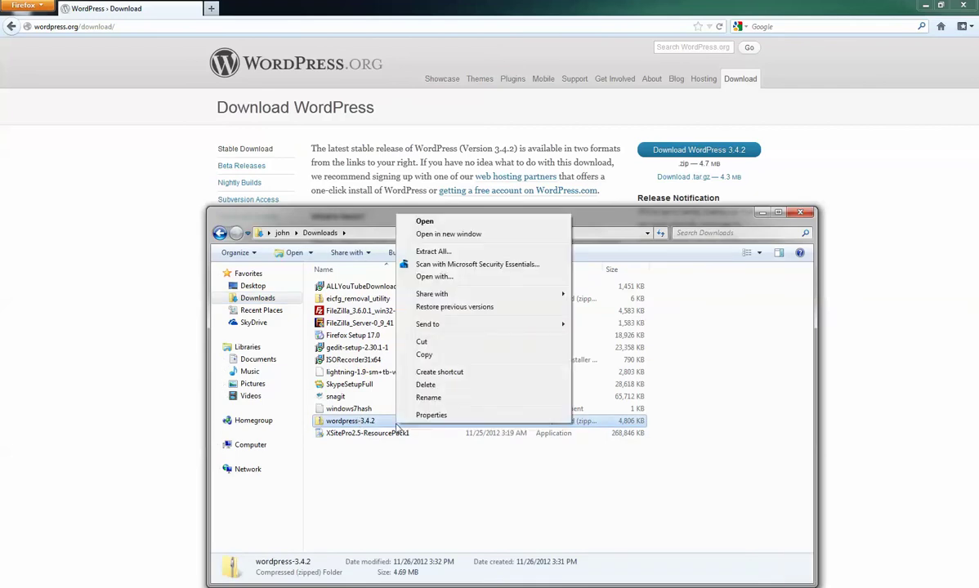
pyautogui.click(450, 252)
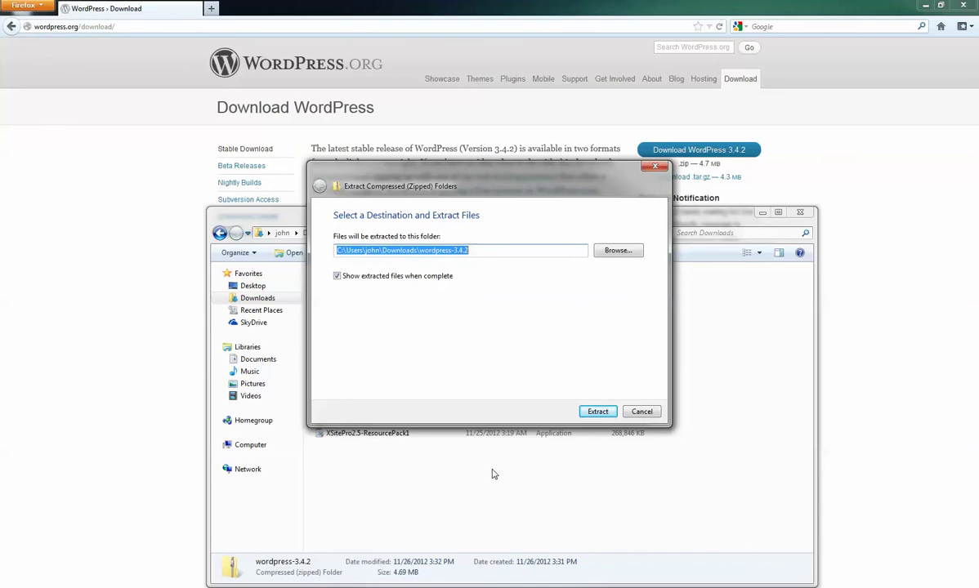
pyautogui.click(598, 411)
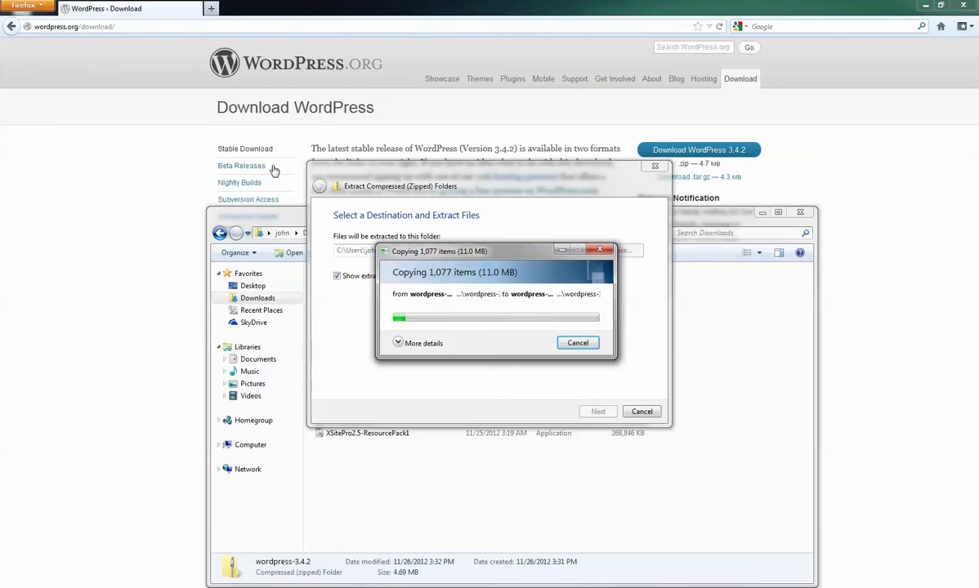
pyautogui.click(361, 27)
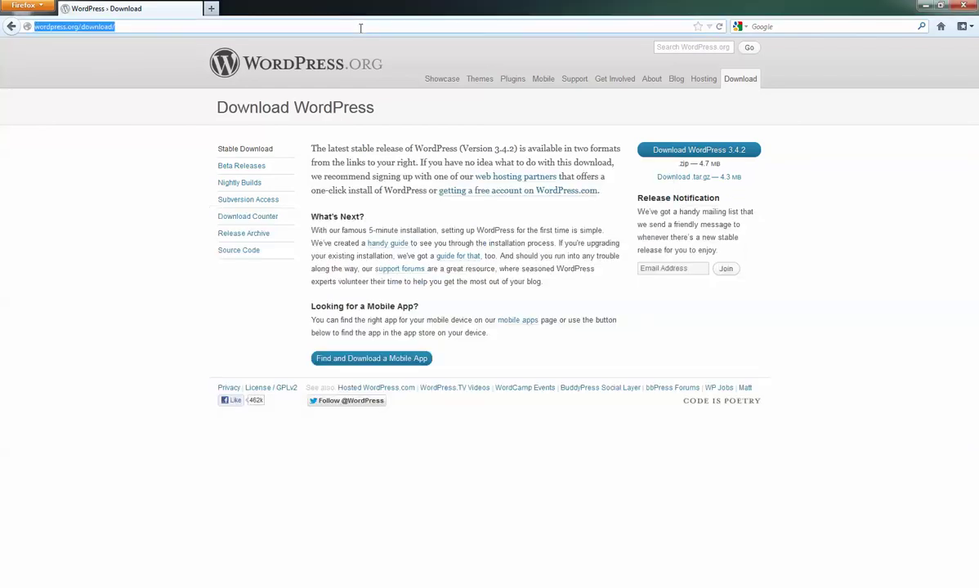
# - Search Google for 'filezilla ftp client' and open the FileZilla Client Download page
pyautogui.click(865, 29)
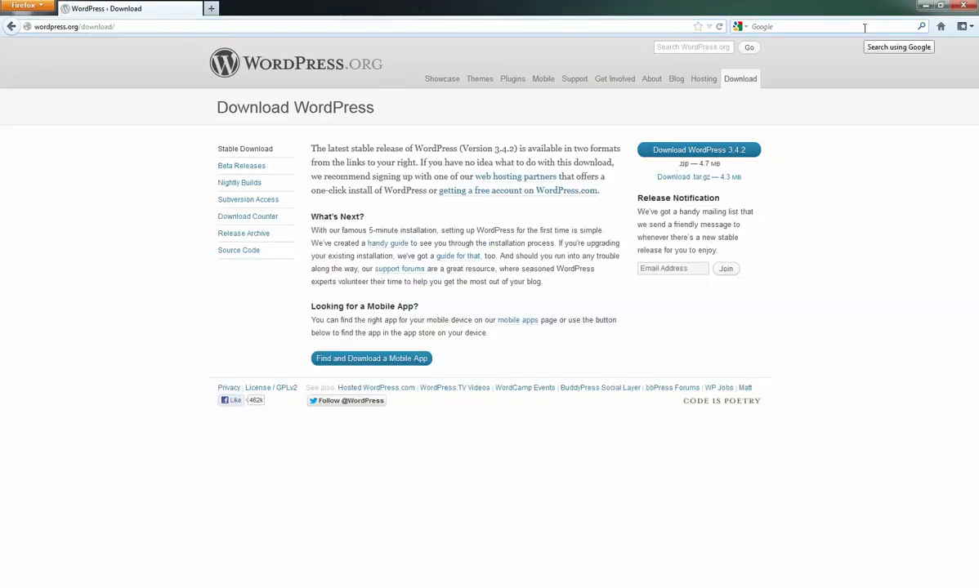
pyautogui.write('filezilla ftp client')
pyautogui.press('Return')
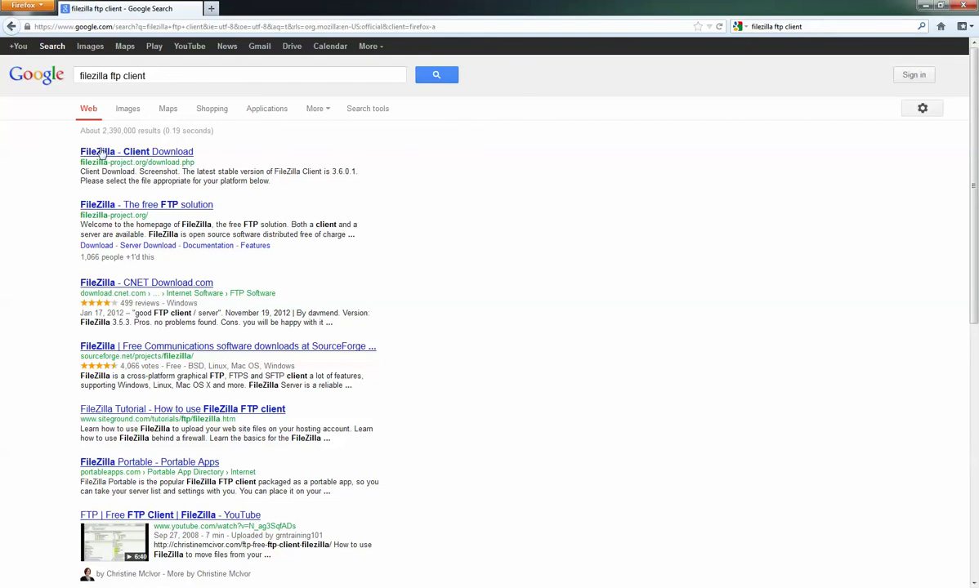
pyautogui.click(171, 154)
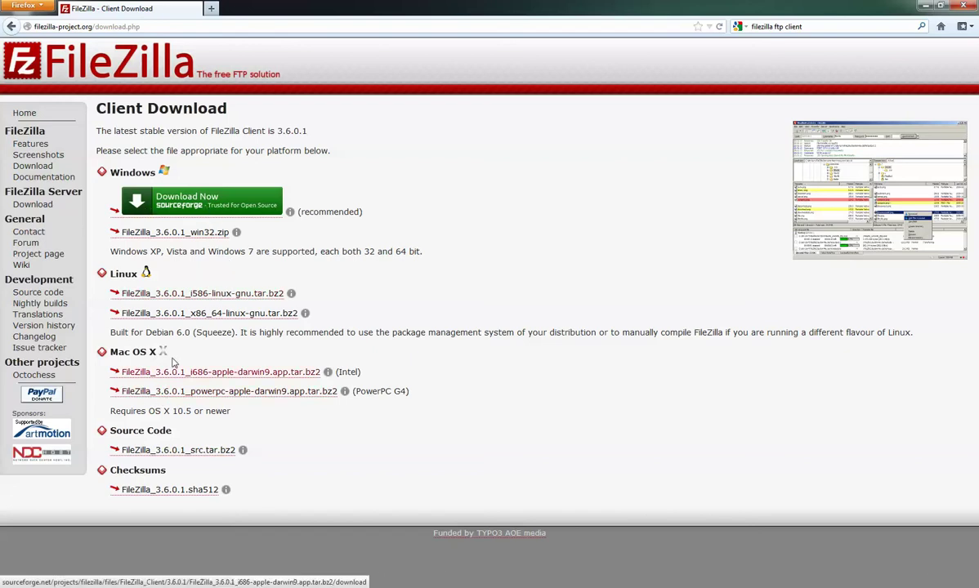
# - Download the FileZilla 3.6.0.1 Windows setup file, checking the Downloads folder first
pyautogui.click(189, 206)
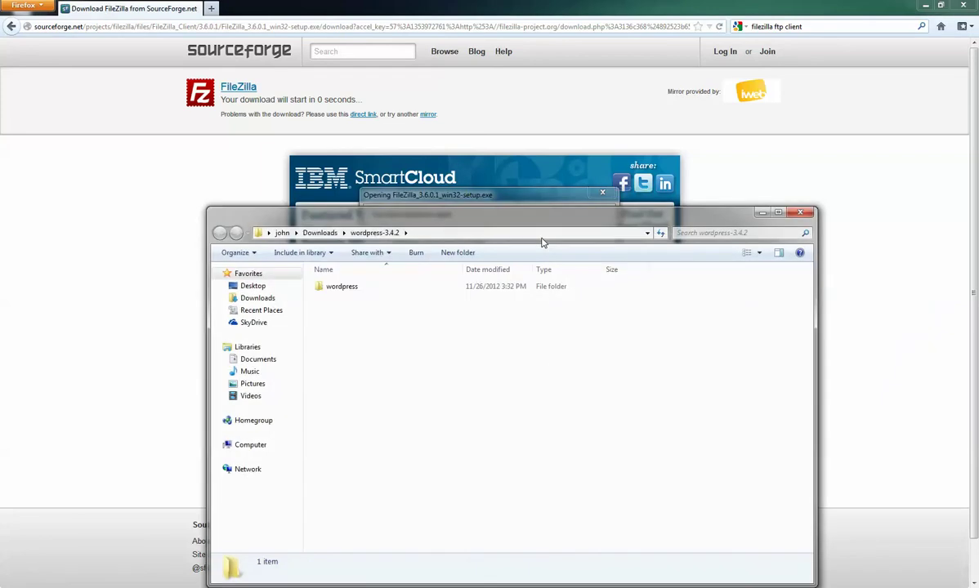
pyautogui.click(248, 298)
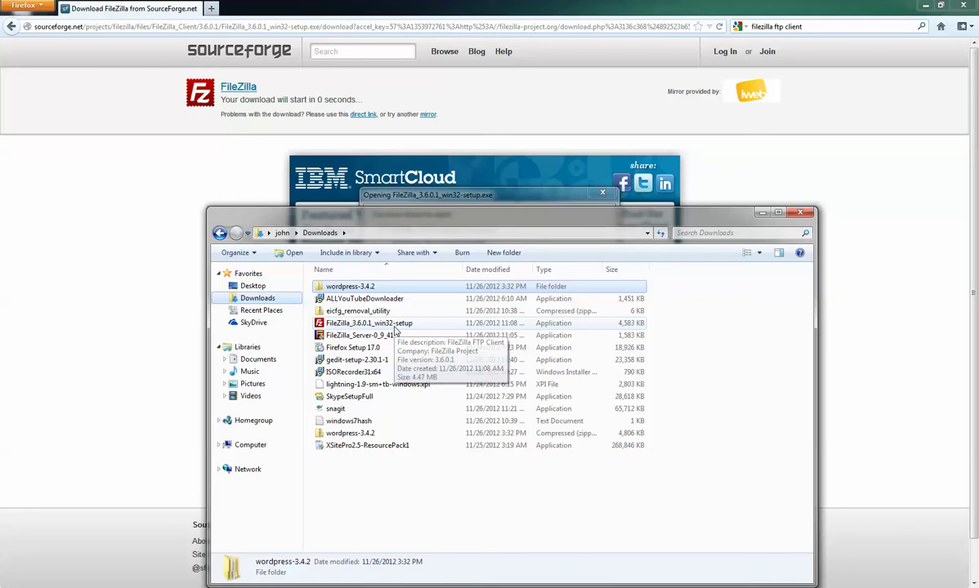
pyautogui.click(803, 213)
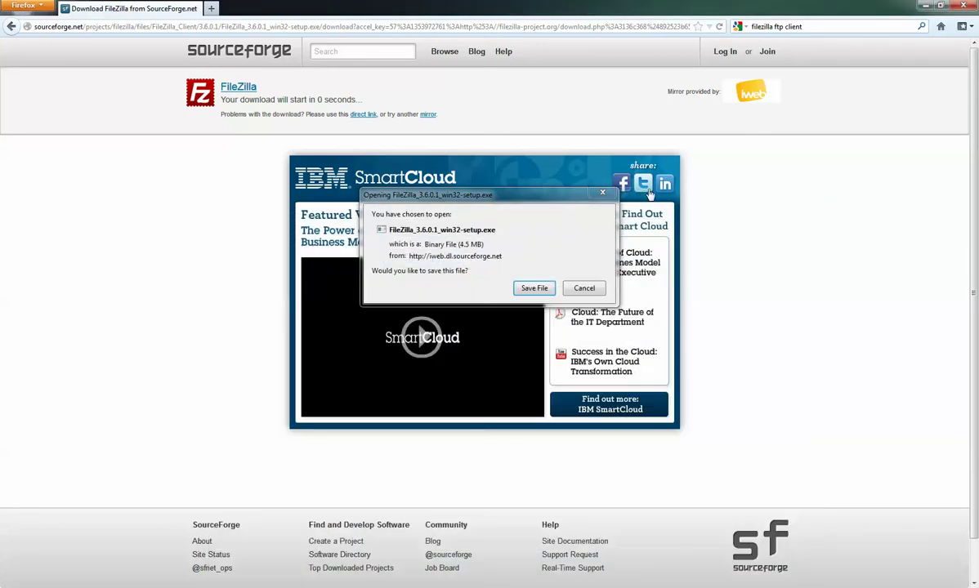
pyautogui.click(546, 279)
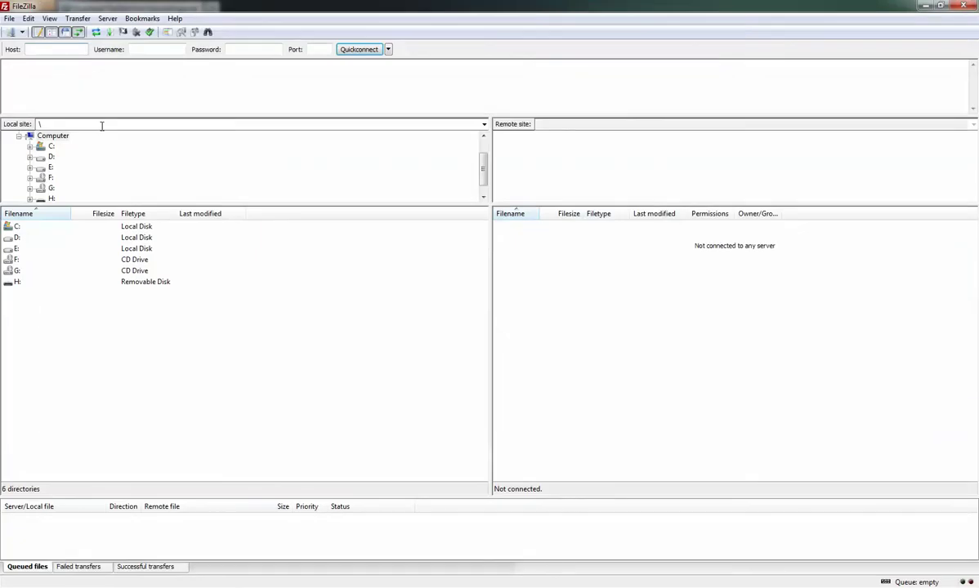
# - Add a new Site Manager entry named whatishowtowp.com with host ftp.whatishowto.com
pyautogui.click(10, 19)
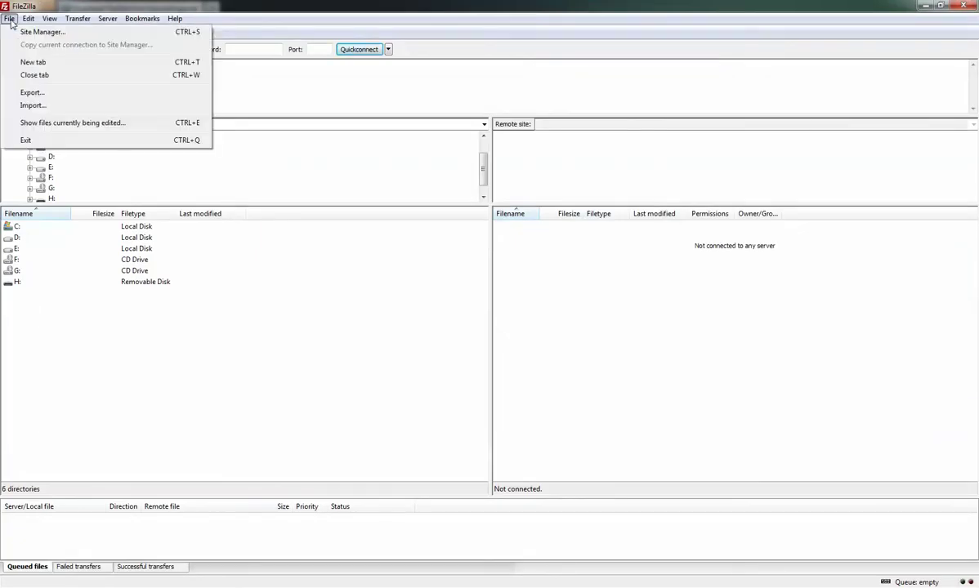
pyautogui.click(41, 32)
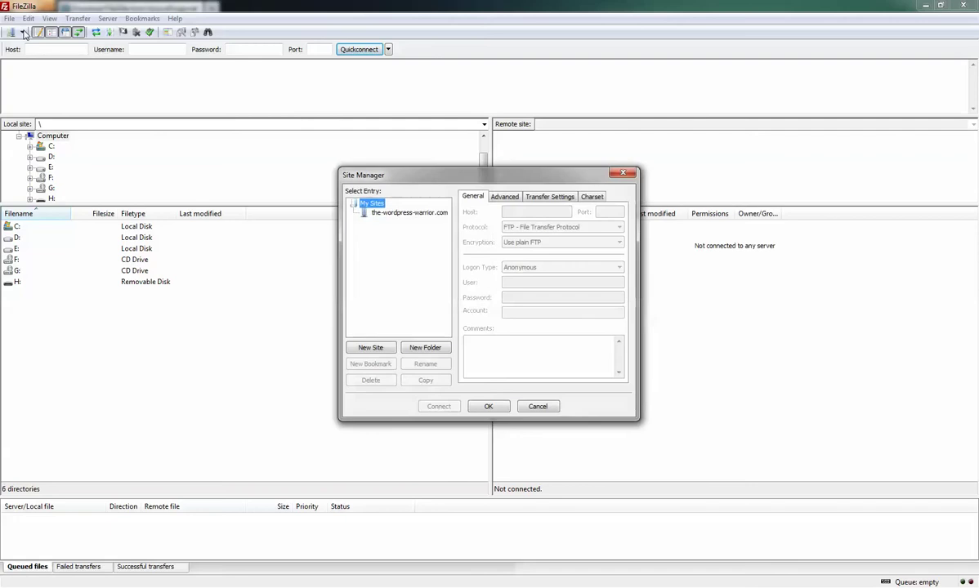
pyautogui.click(371, 348)
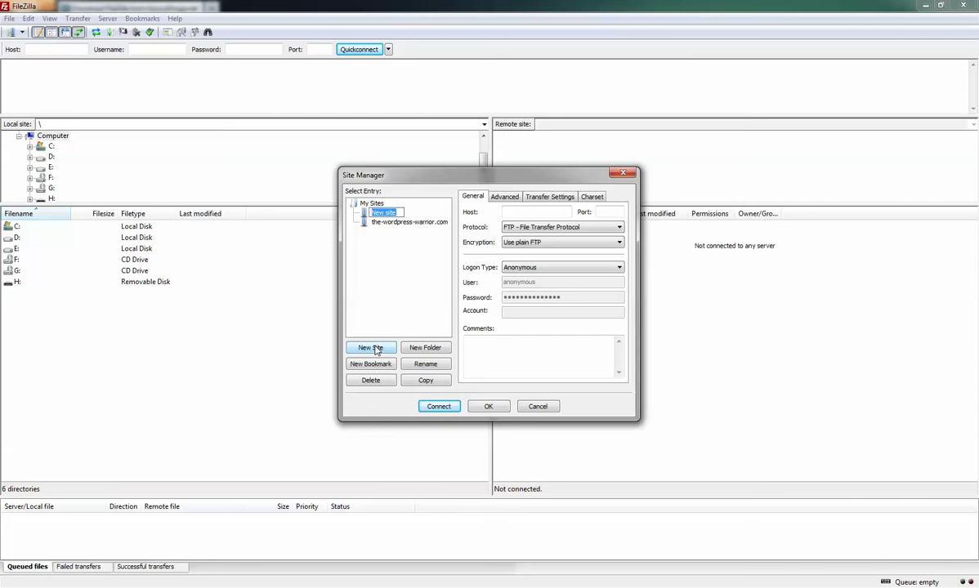
pyautogui.write('whatishowtowpl.com')
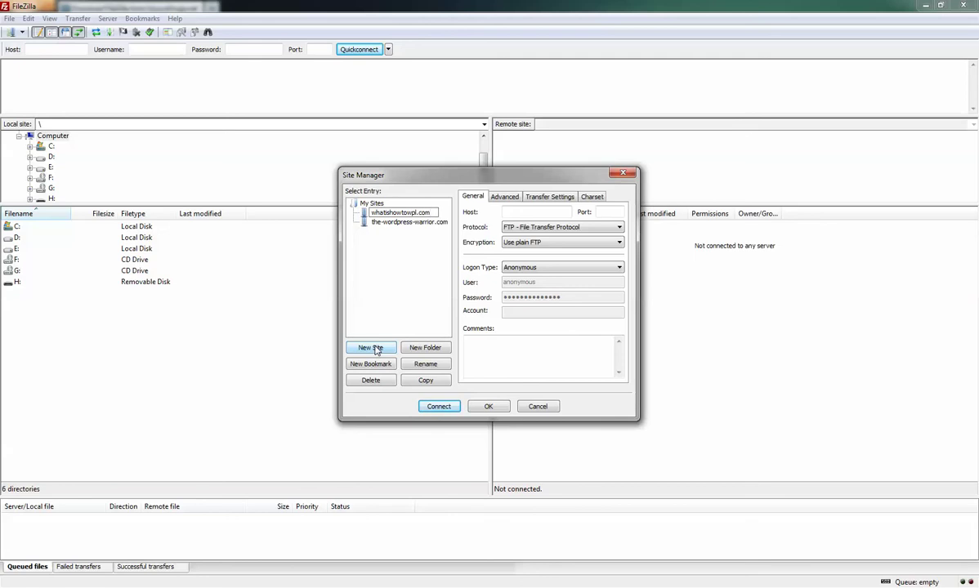
pyautogui.press('Left')
pyautogui.press('Left')
pyautogui.press('BackSpace')
pyautogui.click(547, 213)
pyautogui.write('ftp.')
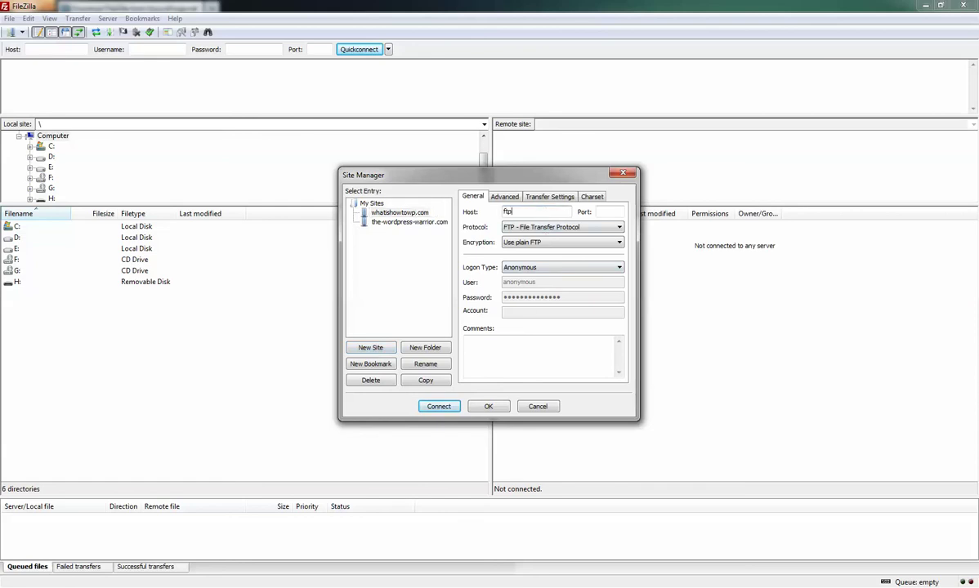
pyautogui.write('whatishowtowp')
pyautogui.write('.com')
# - Set logon type to Normal, enter the account's username and password, and connect
pyautogui.click(546, 268)
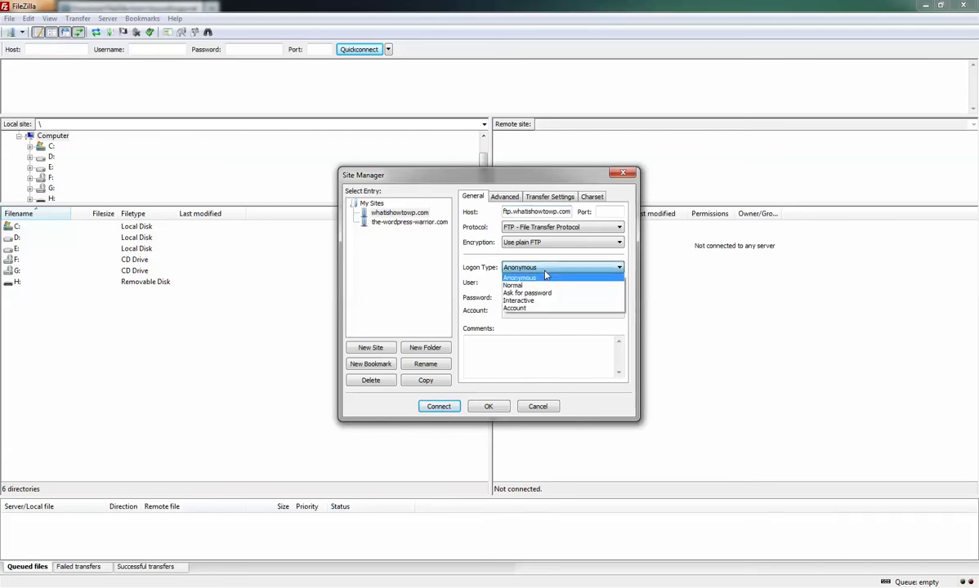
pyautogui.click(543, 295)
pyautogui.click(523, 267)
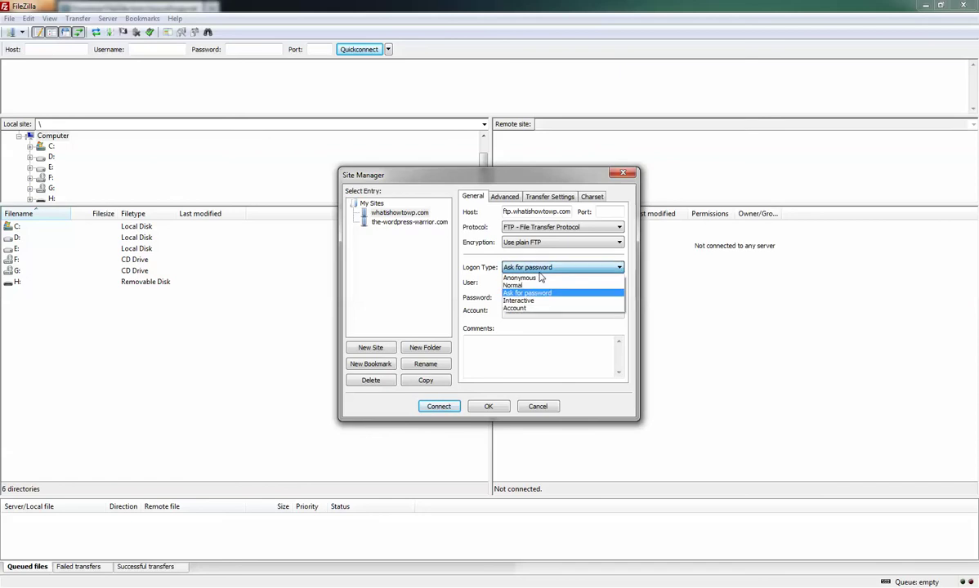
pyautogui.click(539, 284)
pyautogui.moveTo(539, 282); pyautogui.dragTo(471, 297)
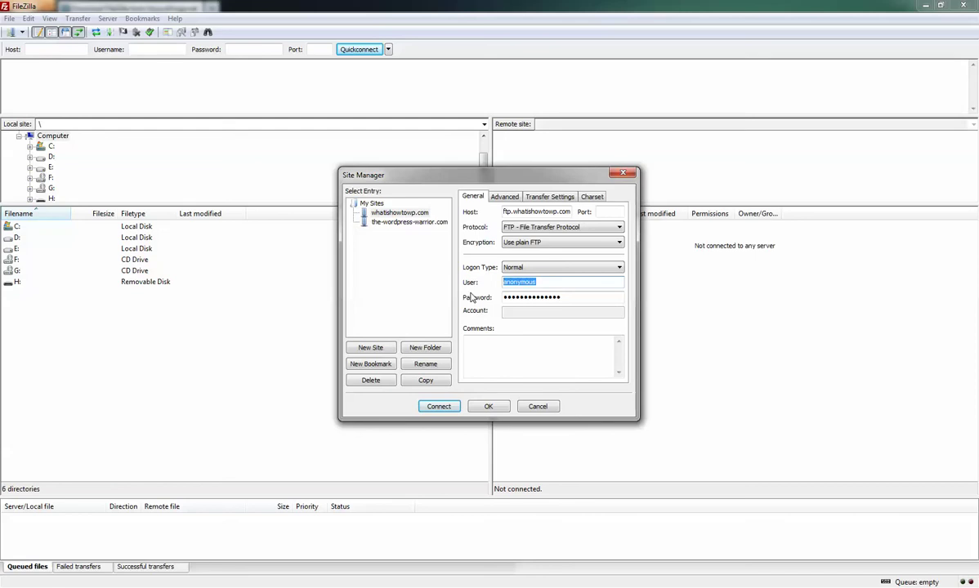
pyautogui.write('patrick')
pyautogui.press('Tab')
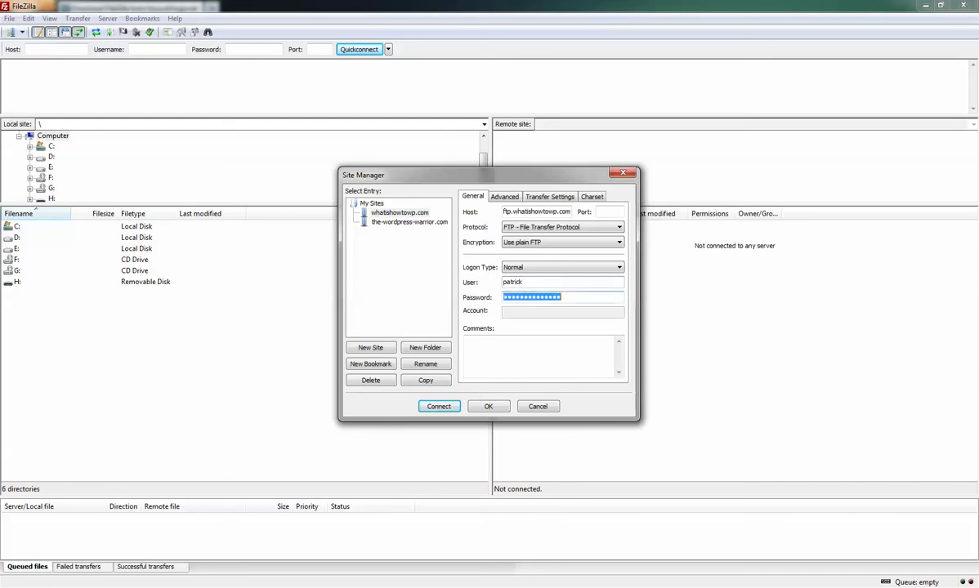
pyautogui.write('*********')
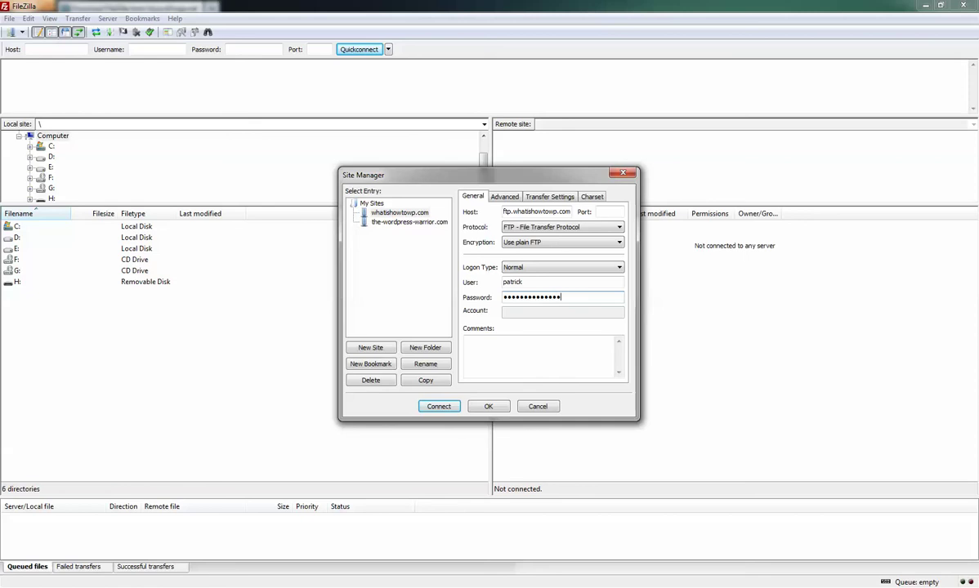
pyautogui.press('Return')
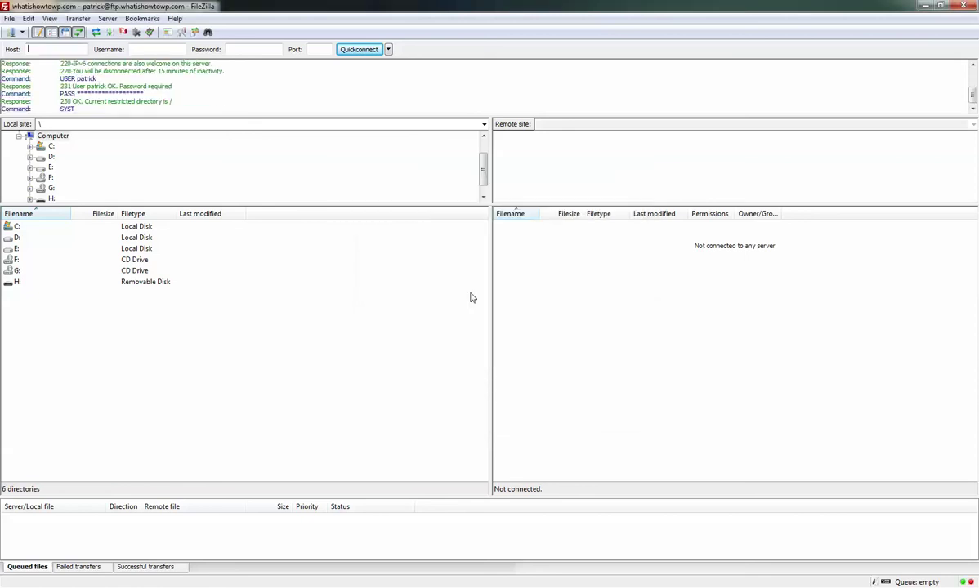
# - Open the server's public_html folder and browse locally to Downloads\wordpress-3.4.2\wordpress
pyautogui.doubleClick(536, 316)
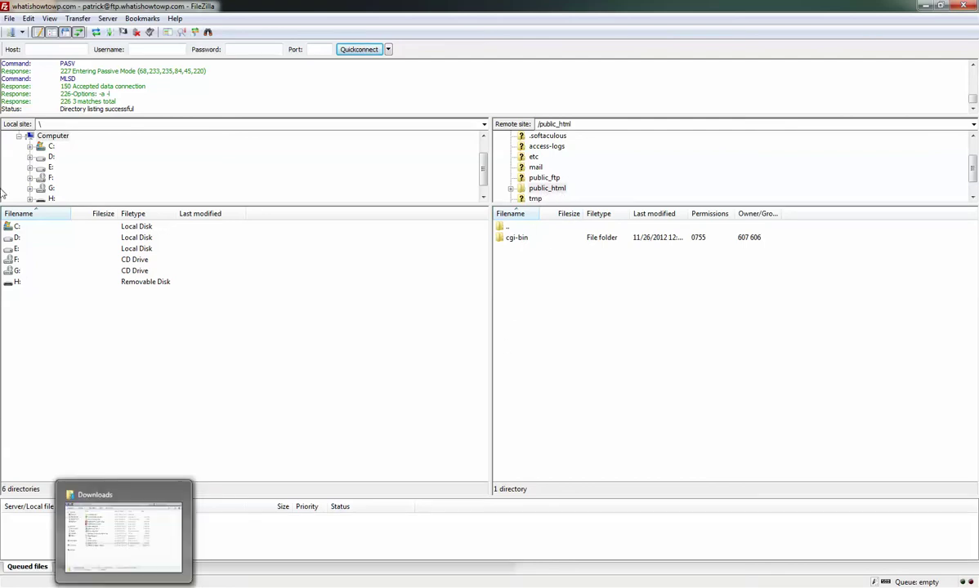
pyautogui.click(18, 231)
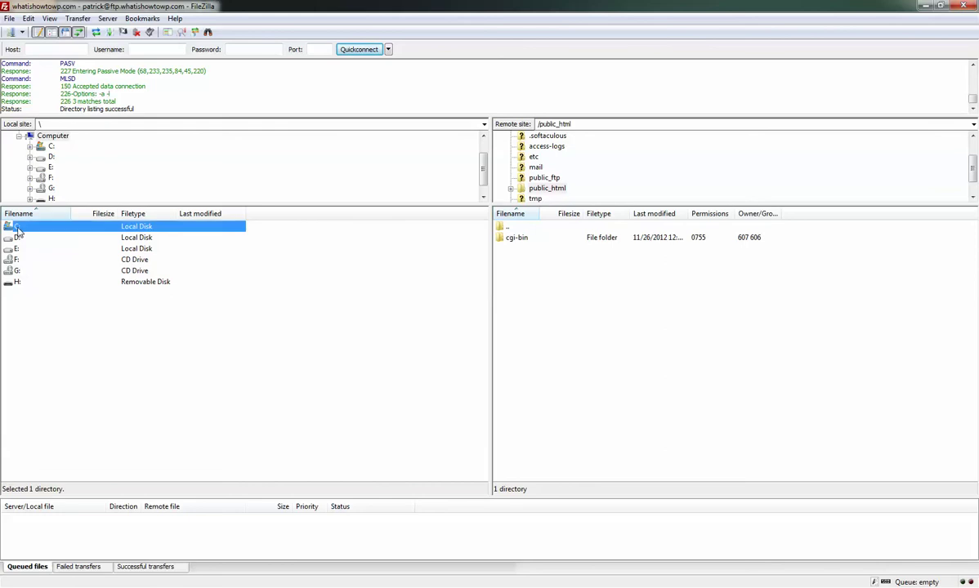
pyautogui.doubleClick(18, 231)
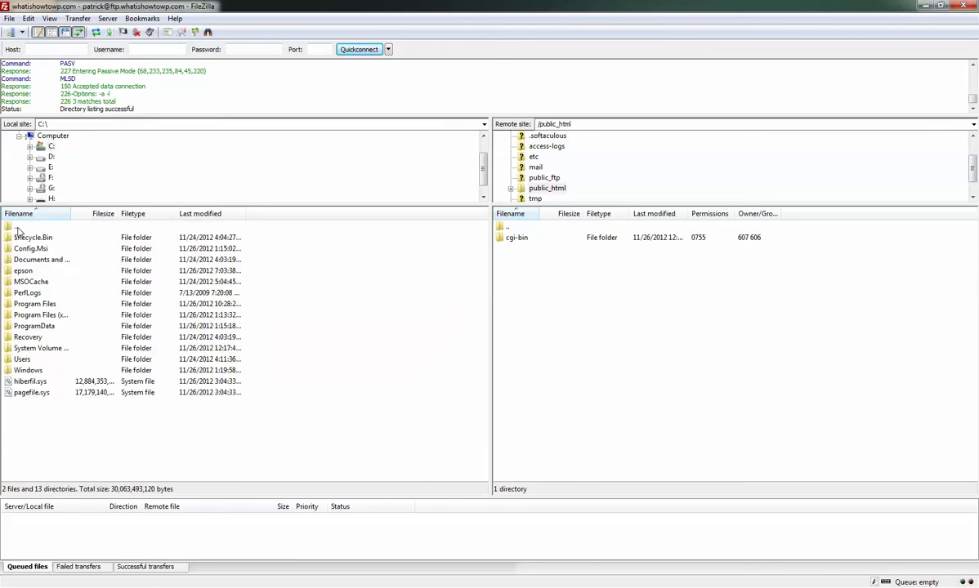
pyautogui.doubleClick(21, 360)
pyautogui.doubleClick(21, 271)
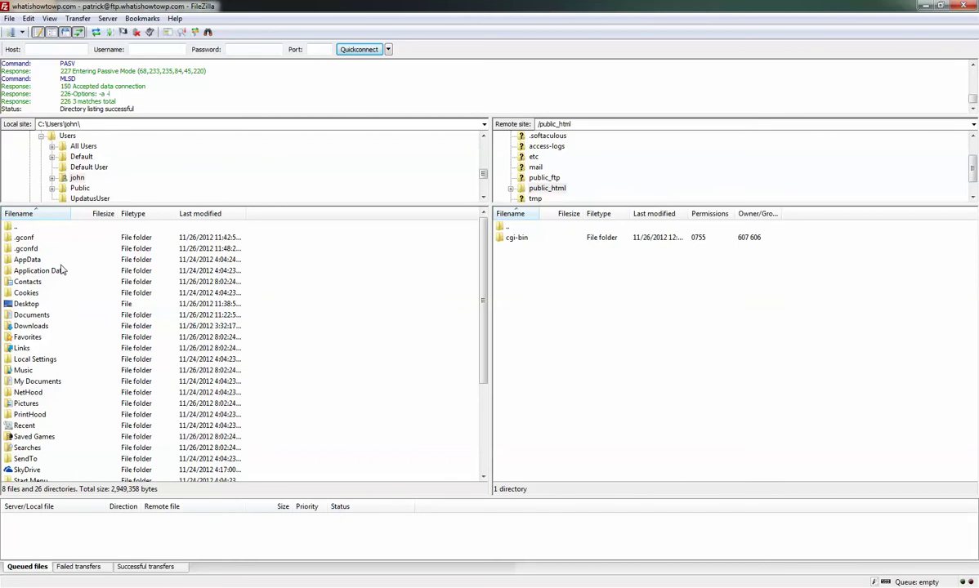
pyautogui.doubleClick(36, 326)
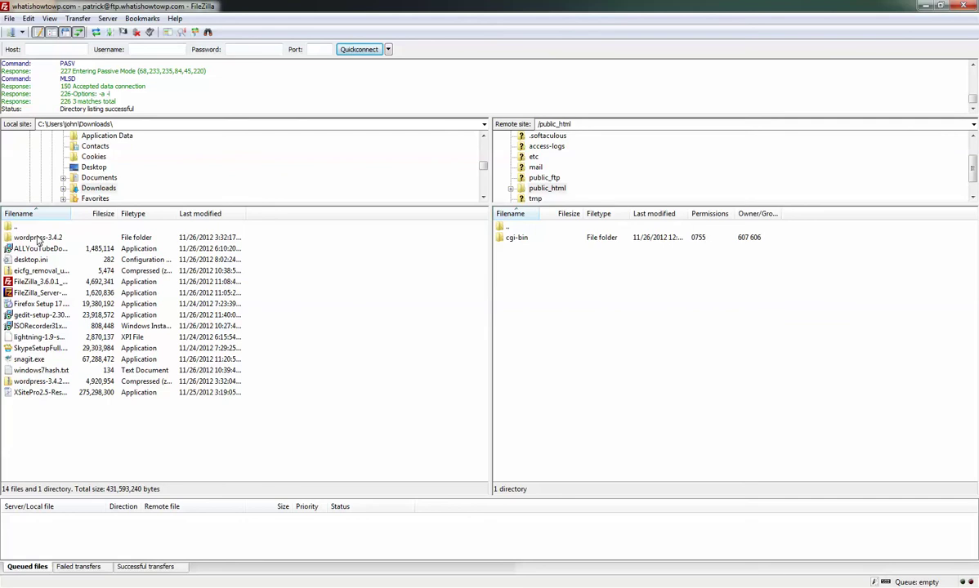
pyautogui.doubleClick(38, 238)
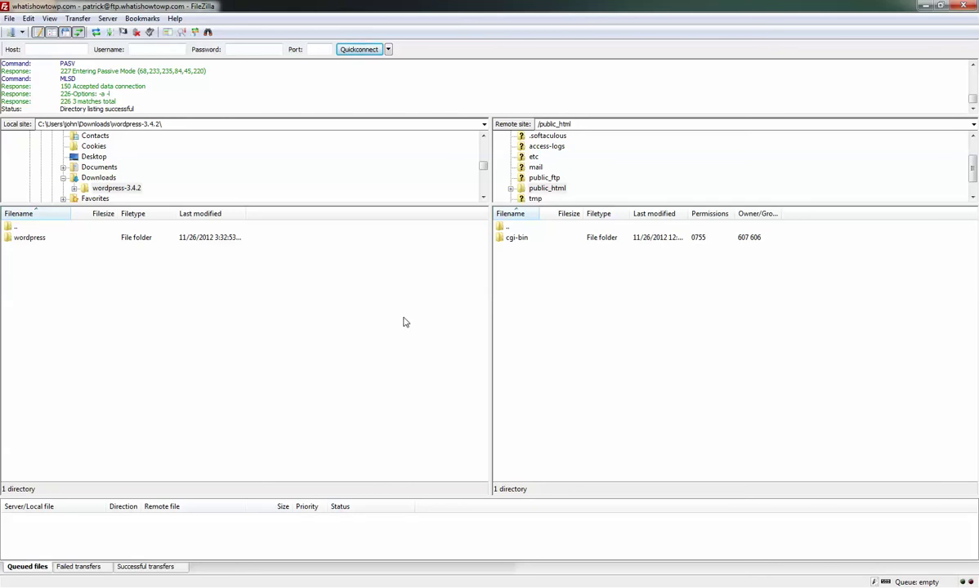
pyautogui.doubleClick(25, 238)
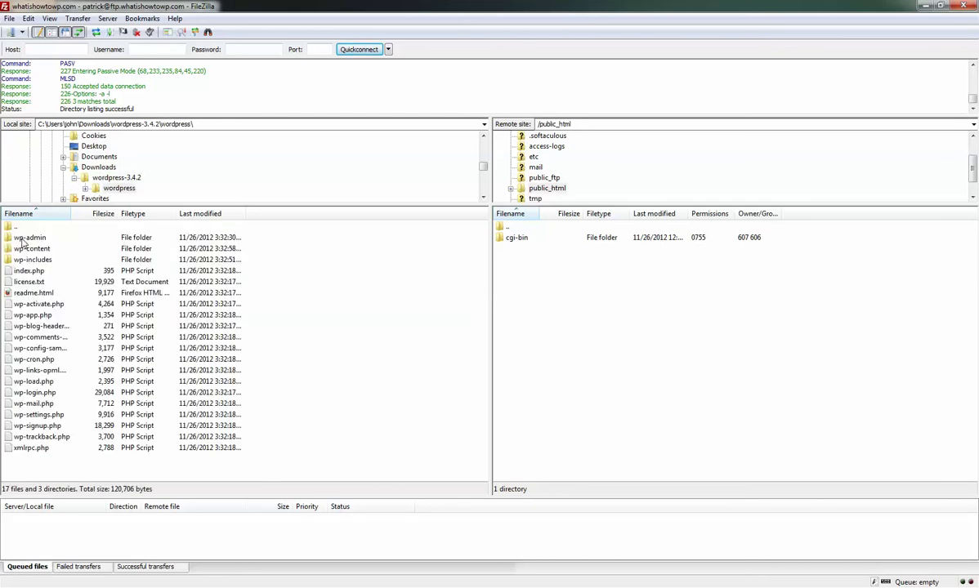
pyautogui.click(22, 239)
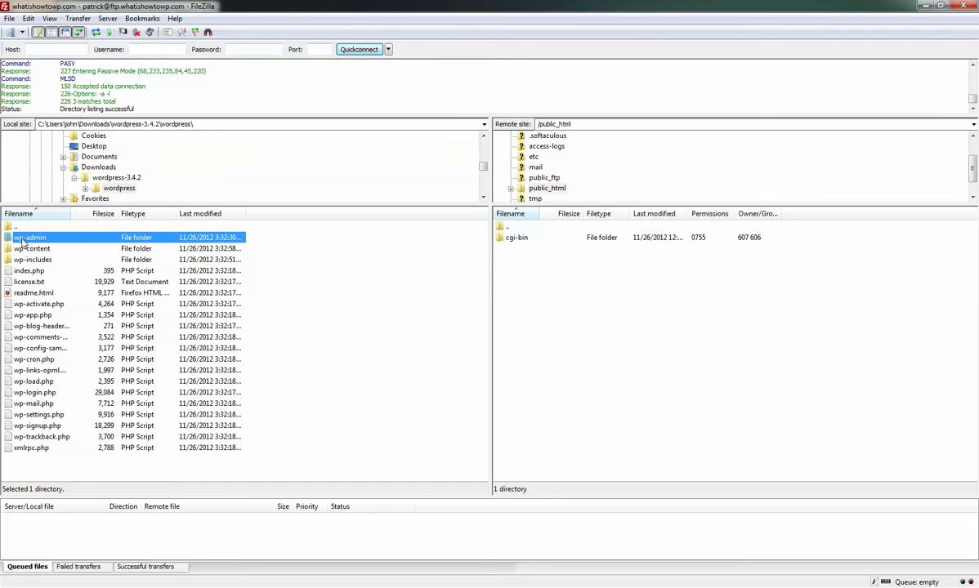
pyautogui.hotkey('ctrl', 'a')
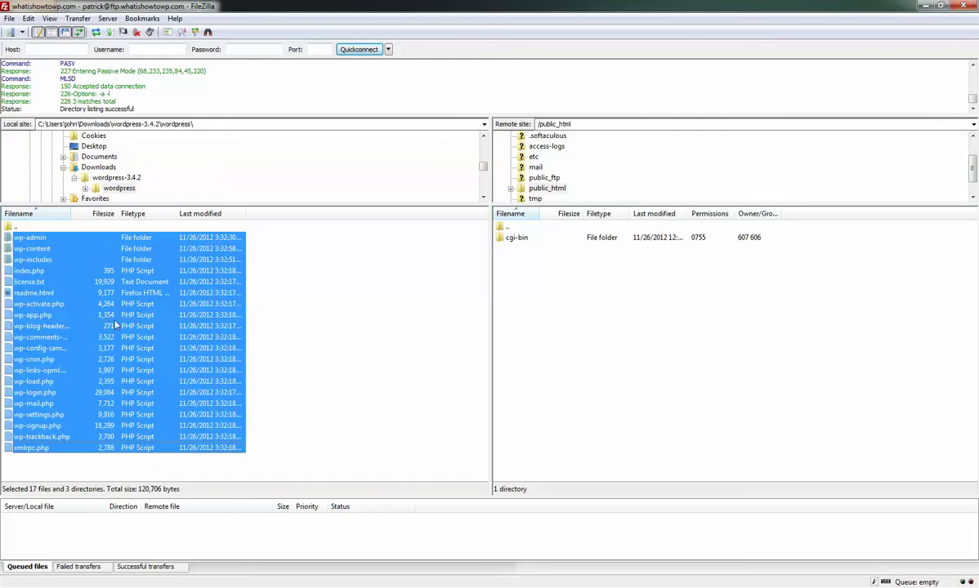
pyautogui.rightClick(107, 299)
pyautogui.click(133, 309)
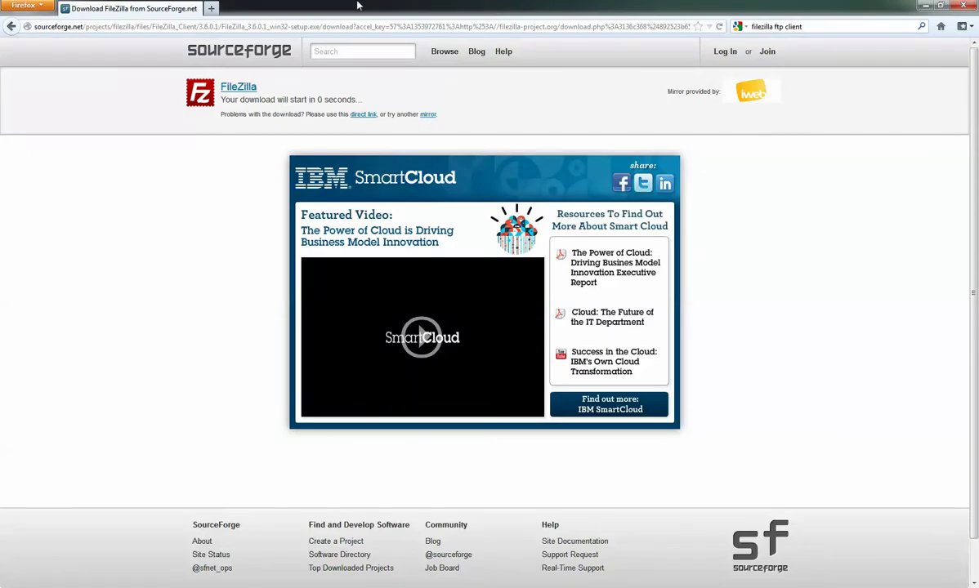
pyautogui.click(347, 25)
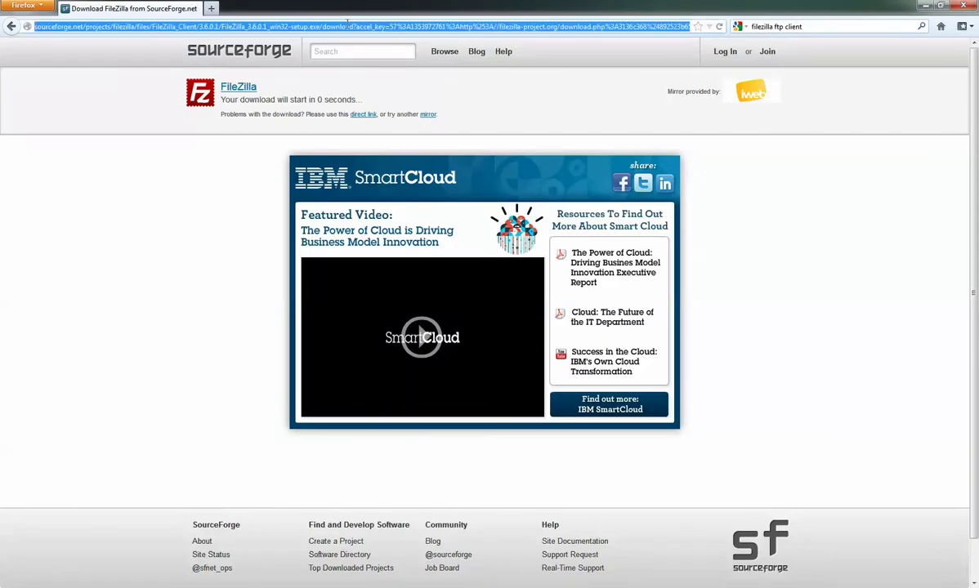
pyautogui.write('http://')
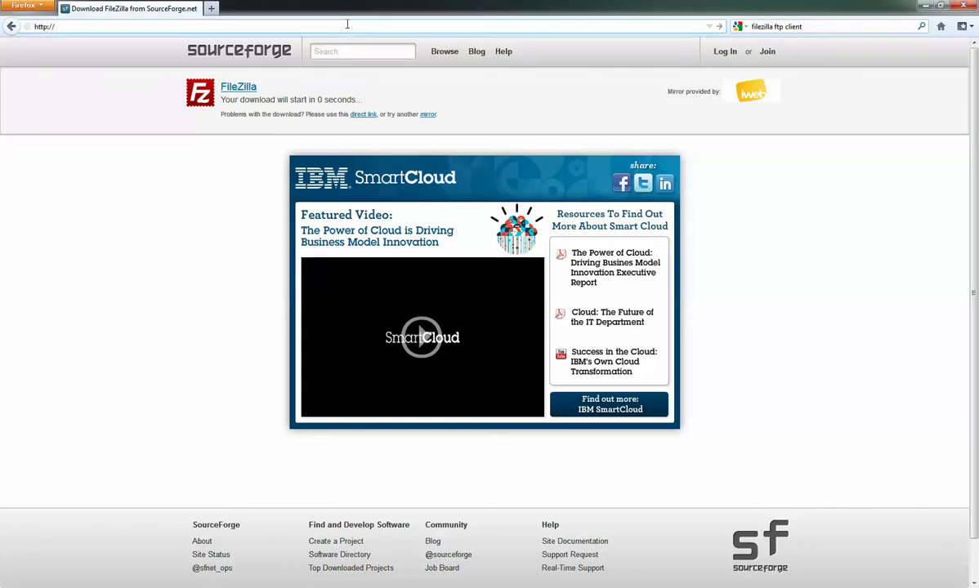
pyautogui.write('whatishowtowp.com/cpanel')
# - Load whatishowtowp.com/cpanel and add a security exception for its untrusted certificate
pyautogui.press('Return')
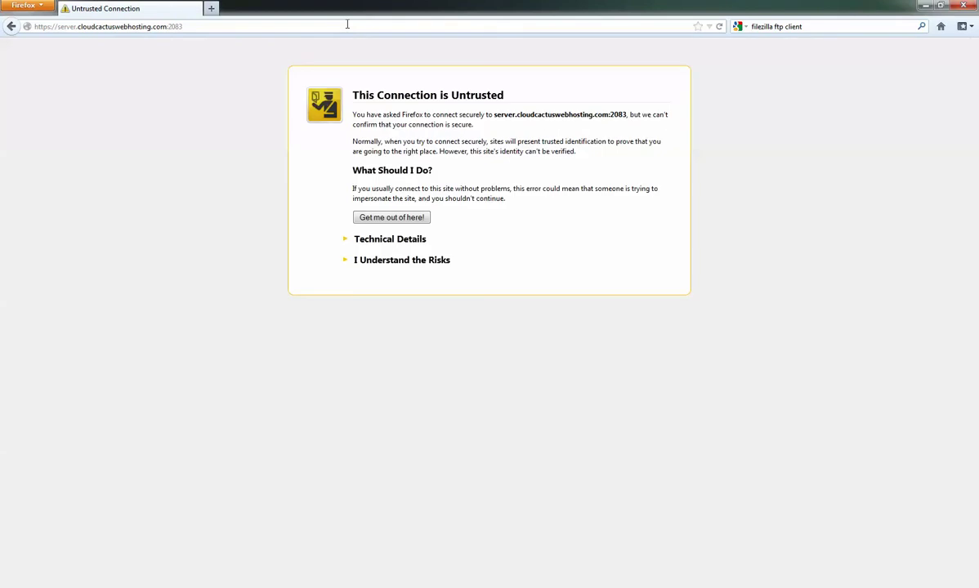
pyautogui.click(379, 262)
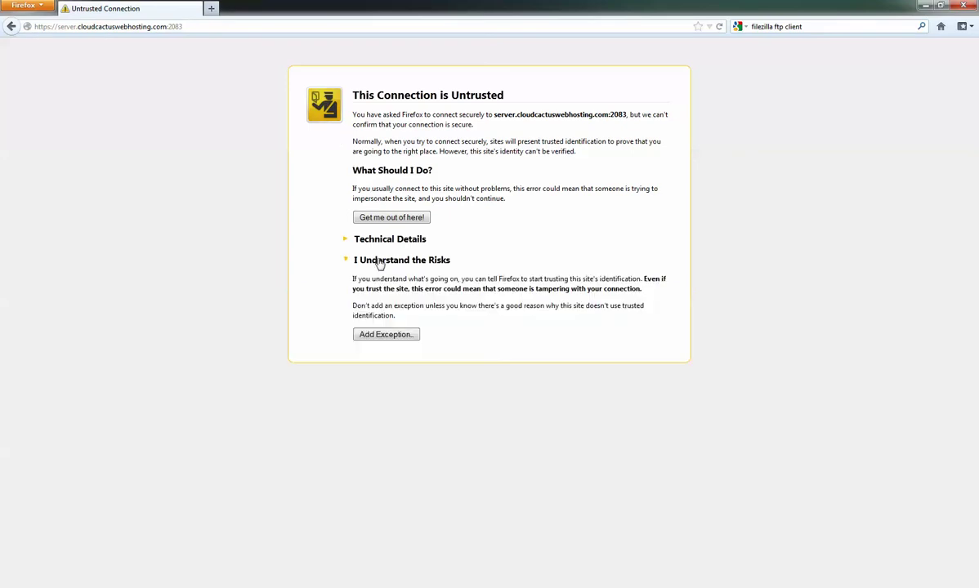
pyautogui.click(385, 335)
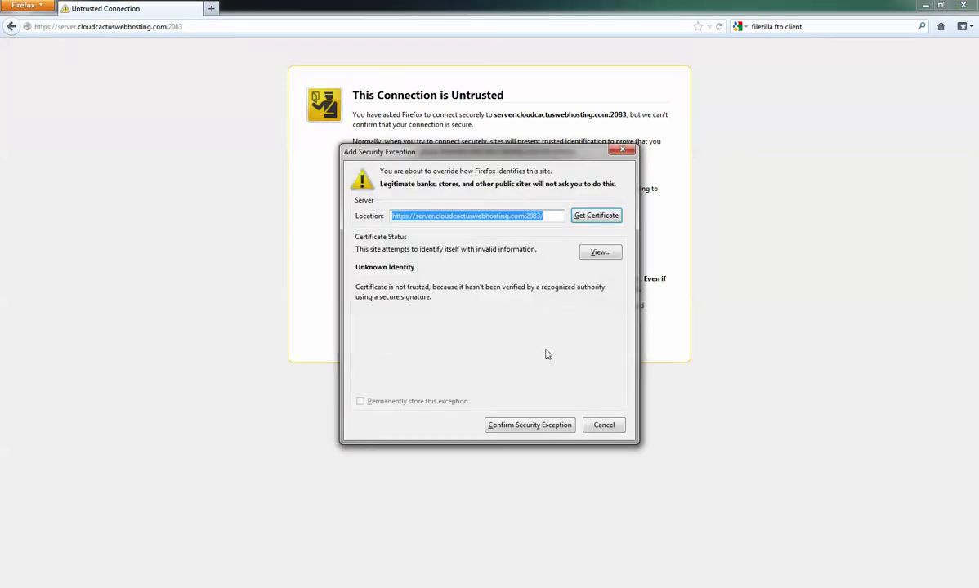
pyautogui.click(547, 431)
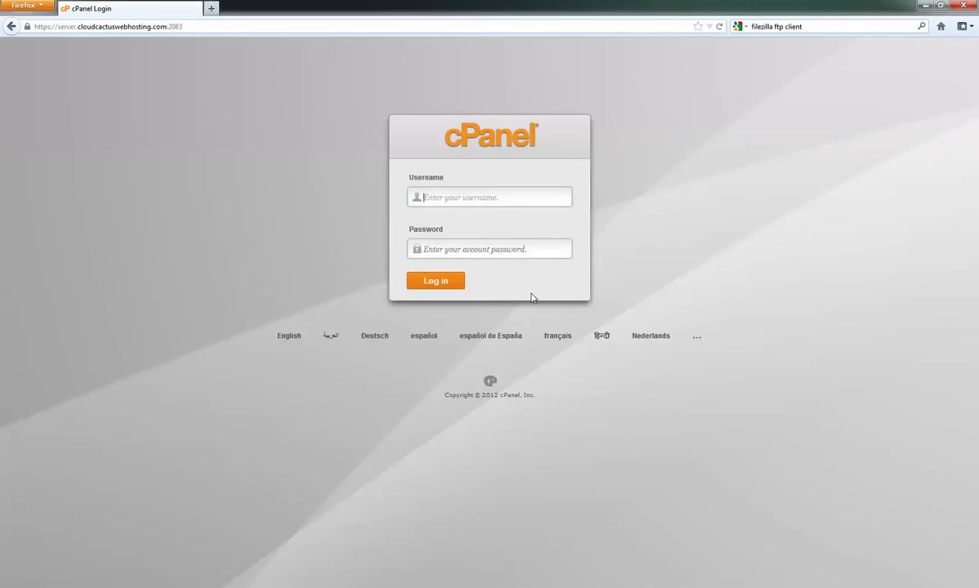
# - Log in to cPanel with the hosting account's username and password
pyautogui.write('patrick')
pyautogui.press('Tab')
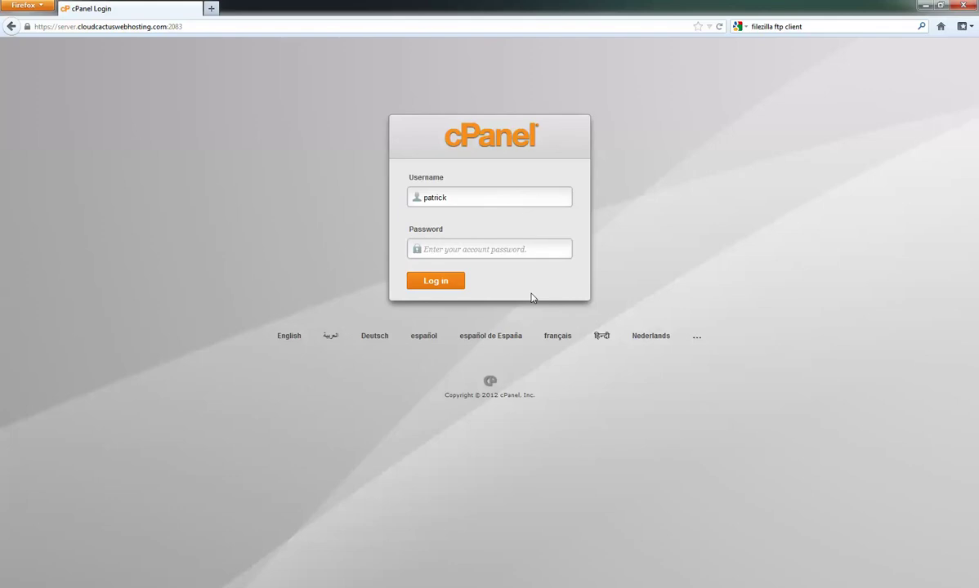
pyautogui.write('******************')
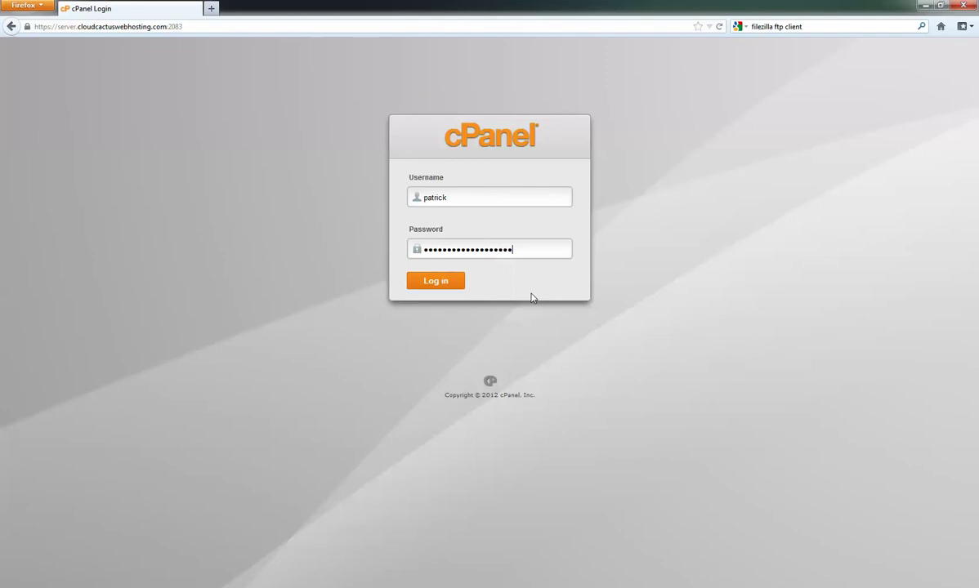
pyautogui.press('Return')
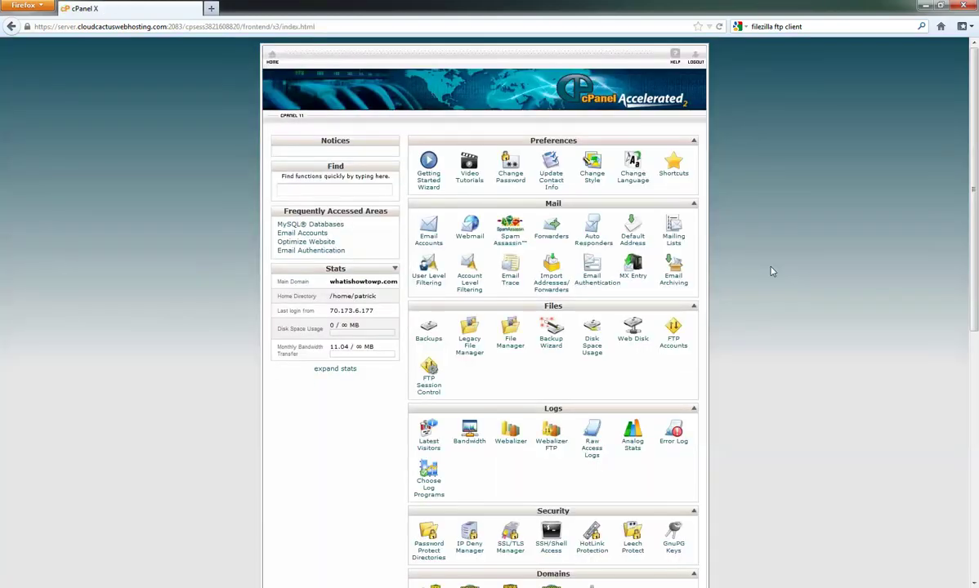
# - Review the existing mailbox on the Email Accounts page, then return to cPanel home
pyautogui.click(430, 241)
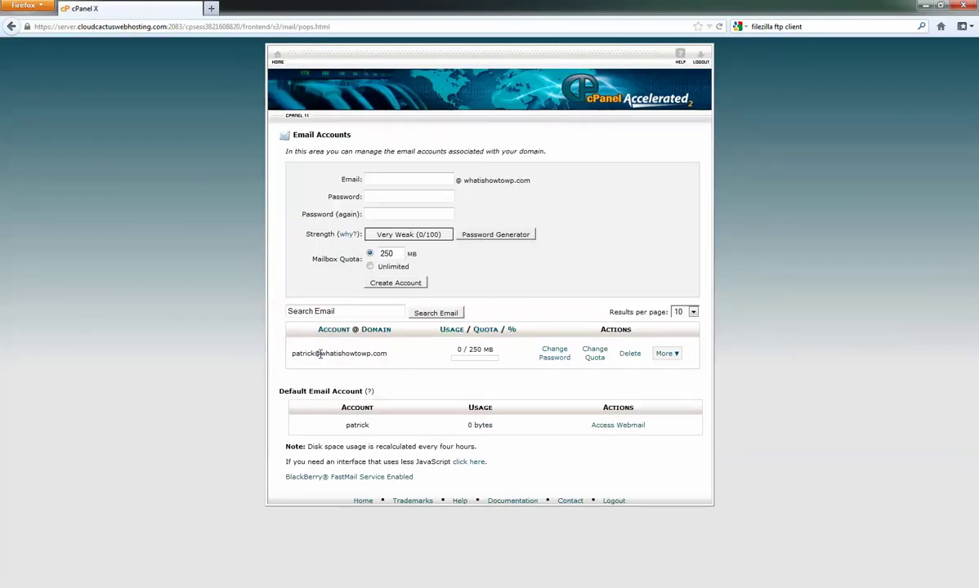
pyautogui.click(373, 180)
pyautogui.moveTo(292, 353); pyautogui.dragTo(389, 362)
pyautogui.click(277, 56)
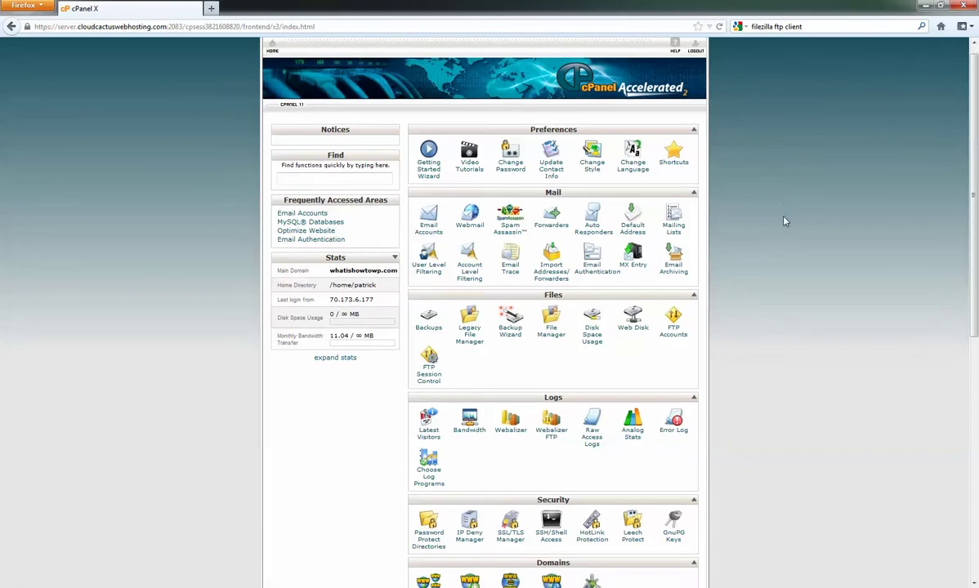
# - Create a MySQL database named 36gh58ui on the MySQL Databases page
pyautogui.scroll(-5, 785, 218)
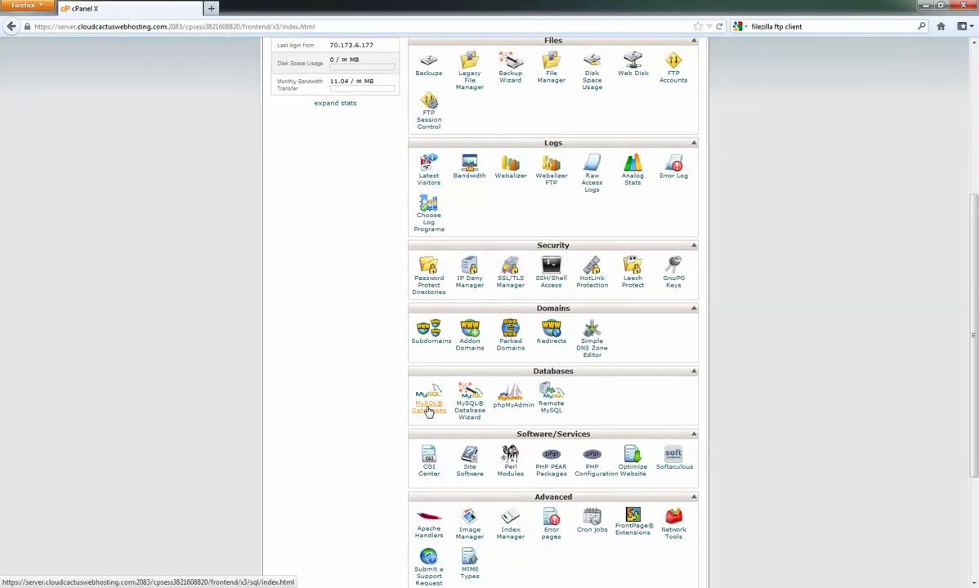
pyautogui.scroll(-2, 911, 250)
pyautogui.scroll(-2, 911, 250)
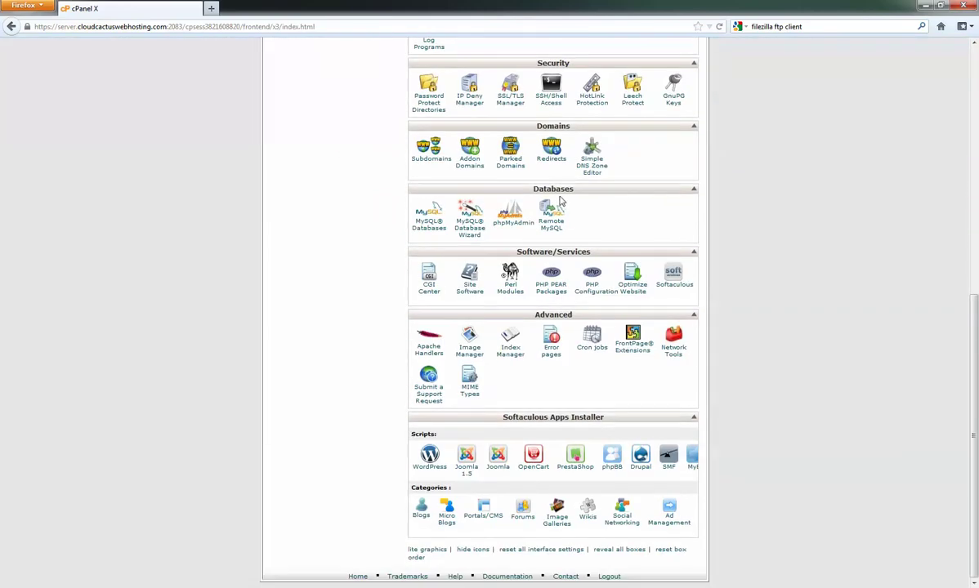
pyautogui.click(417, 215)
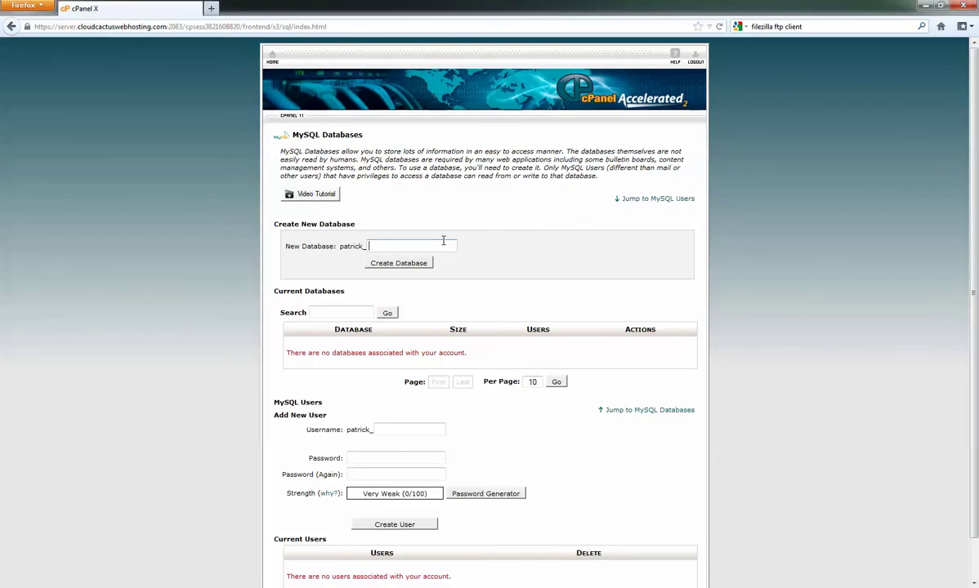
pyautogui.write('36gh58ui')
pyautogui.click(398, 265)
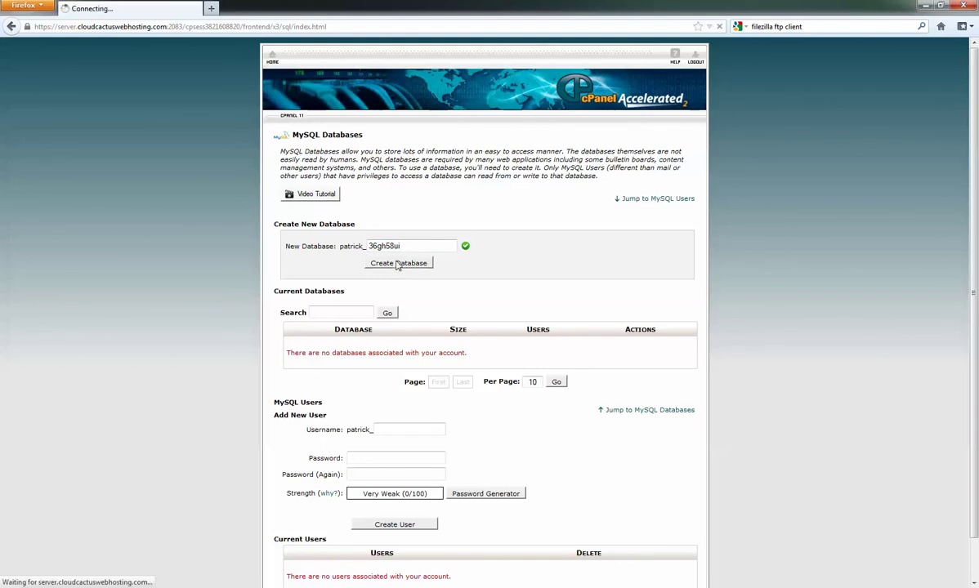
pyautogui.click(501, 196)
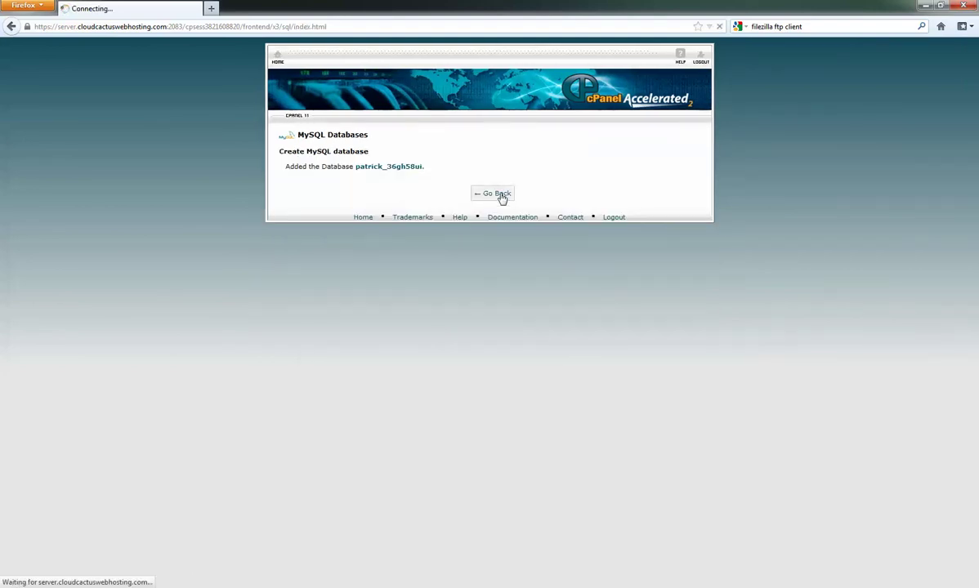
# - Try creating MySQL user 63hhh97 with a weak password, then dismiss the password-strength rejection
pyautogui.scroll(-5, 421, 286)
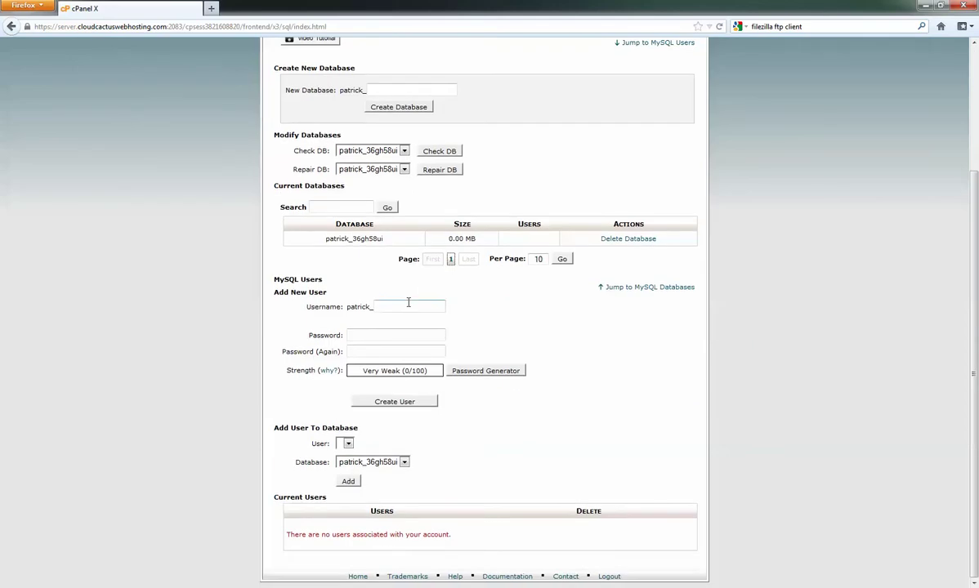
pyautogui.write('63hhh97')
pyautogui.click(409, 336)
pyautogui.write('•••••••••')
pyautogui.press('Tab')
pyautogui.write('•••••••••')
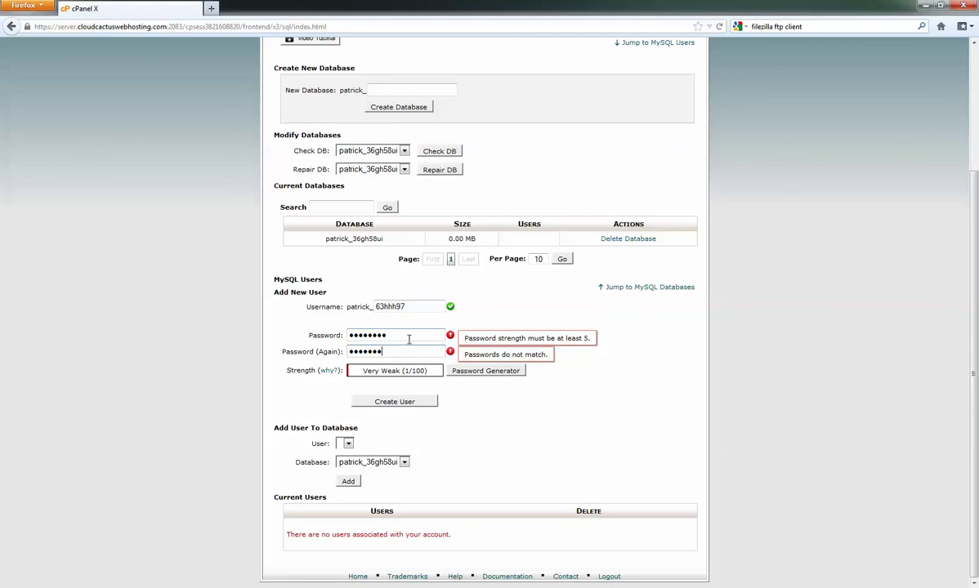
pyautogui.click(395, 402)
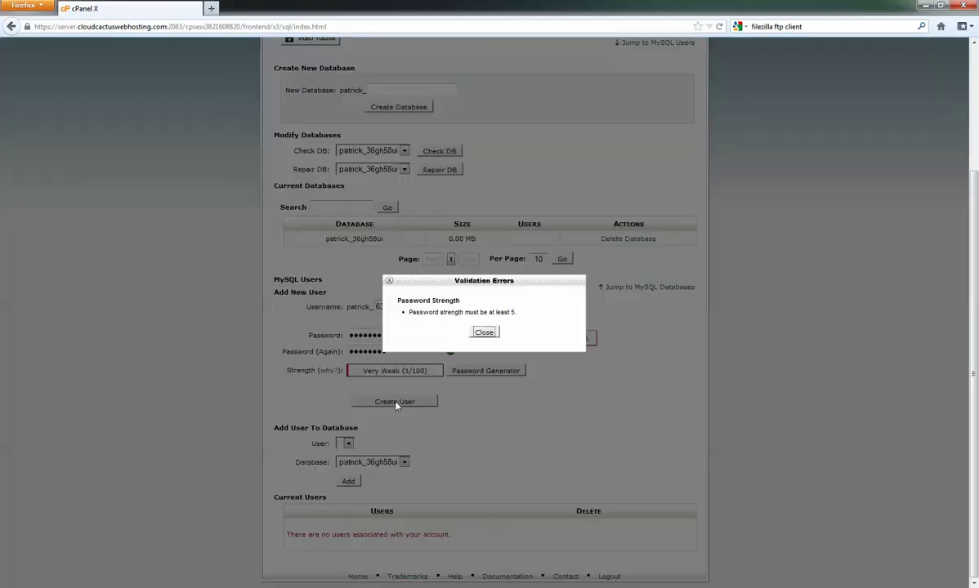
pyautogui.click(485, 332)
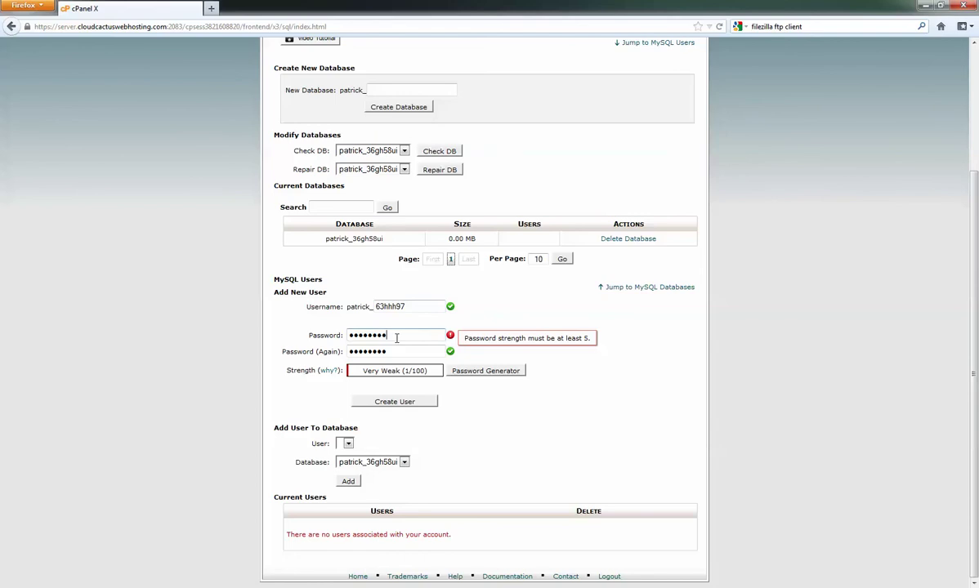
# - Retype the user's password and resubmit, but it is rejected again as too weak
pyautogui.press('BackSpace')
pyautogui.press('BackSpace')
pyautogui.press('BackSpace')
pyautogui.press('BackSpace')
pyautogui.press('BackSpace')
pyautogui.press('BackSpace')
pyautogui.press('BackSpace')
pyautogui.press('BackSpace')
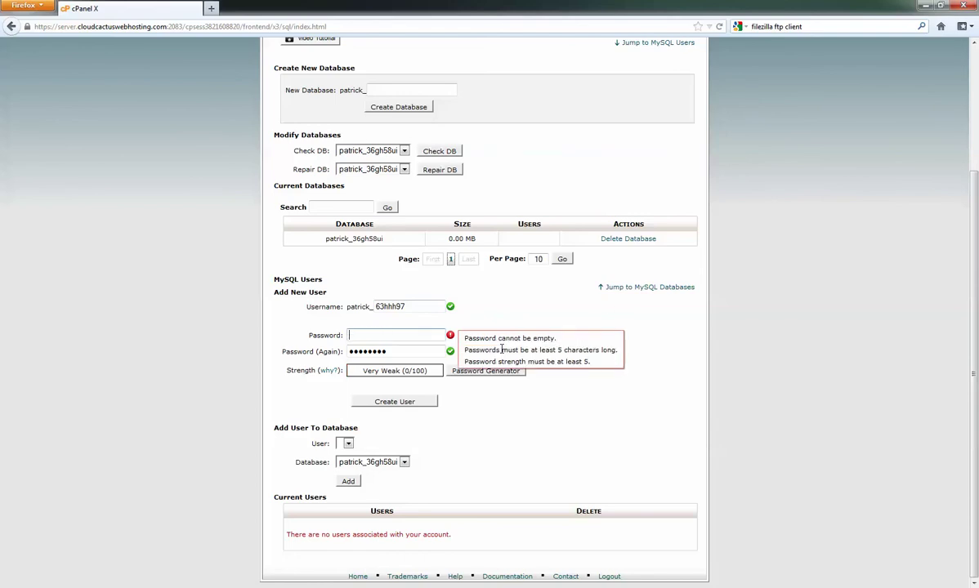
pyautogui.write('••••••••')
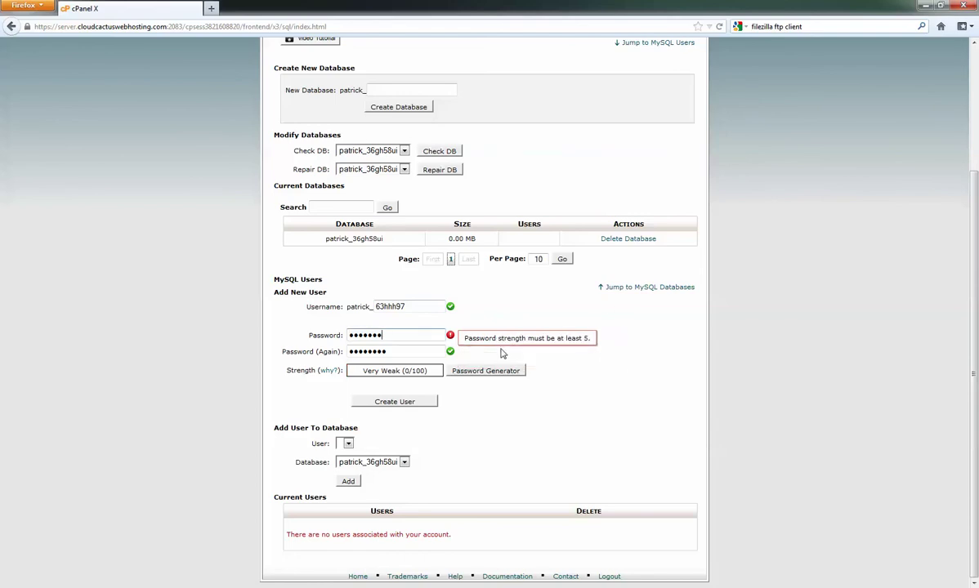
pyautogui.press('Tab')
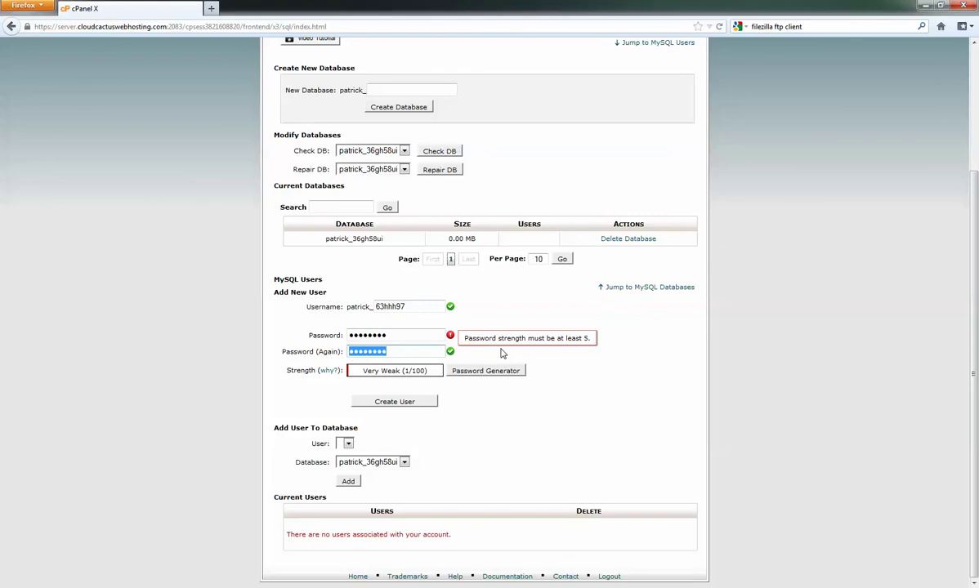
pyautogui.press('Tab')
pyautogui.click(395, 401)
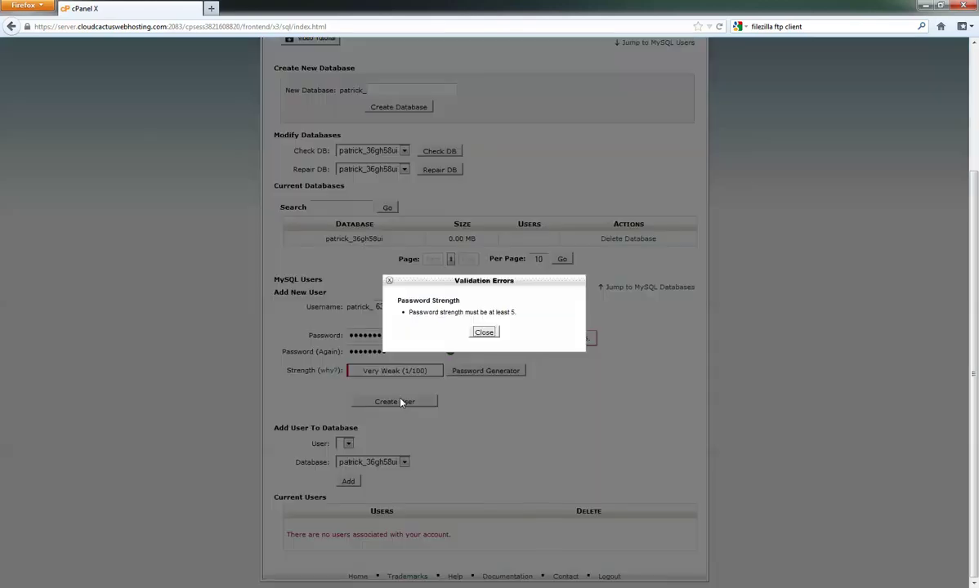
pyautogui.click(483, 332)
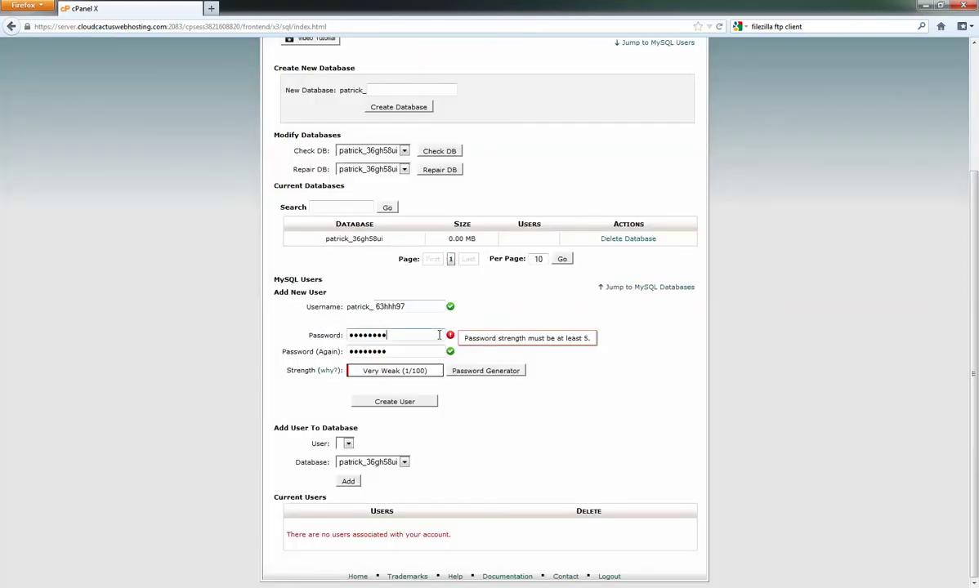
# - Clear both the Password and Password (Again) fields
pyautogui.moveTo(439, 335); pyautogui.dragTo(275, 334)
pyautogui.press('BackSpace')
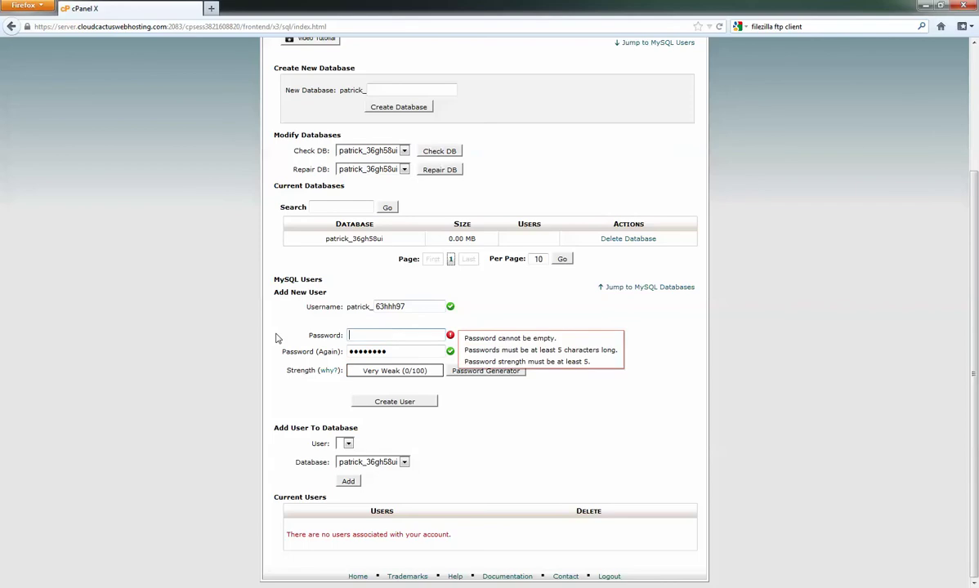
pyautogui.doubleClick(391, 352)
pyautogui.moveTo(392, 351); pyautogui.dragTo(319, 352)
pyautogui.press('Delete')
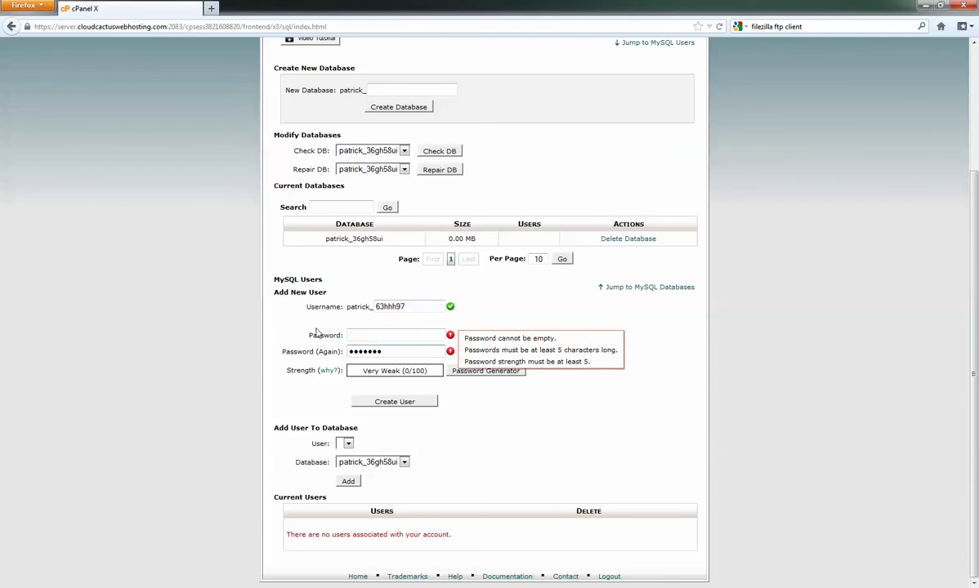
pyautogui.press('Delete')
pyautogui.press('Delete')
pyautogui.press('Delete')
pyautogui.press('Delete')
pyautogui.press('Delete')
pyautogui.press('Delete')
pyautogui.click(398, 334)
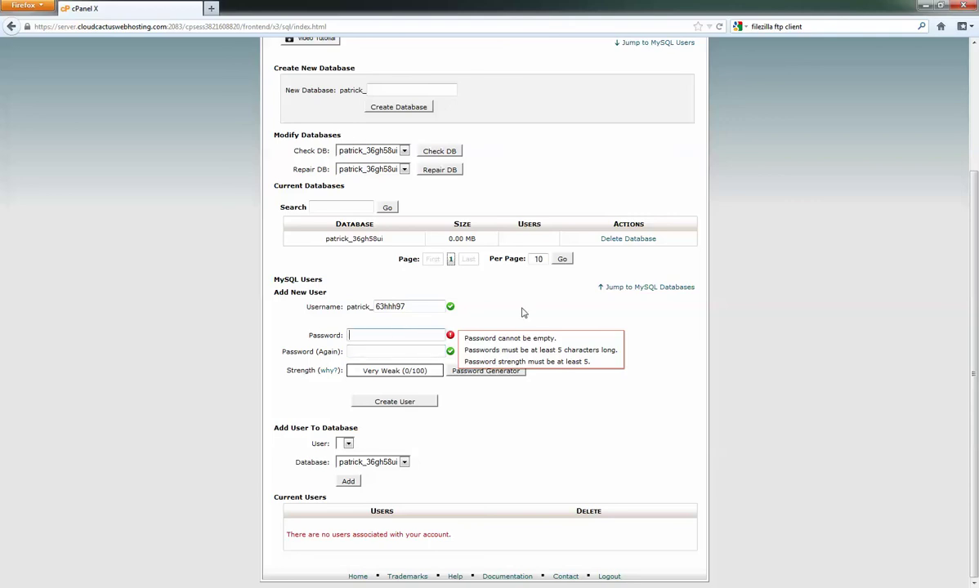
# - Enter a stronger password twice, create the MySQL user, and return to MySQL Databases
pyautogui.write('*****')
pyautogui.press('BackSpace')
pyautogui.press('BackSpace')
pyautogui.press('BackSpace')
pyautogui.press('BackSpace')
pyautogui.press('BackSpace')
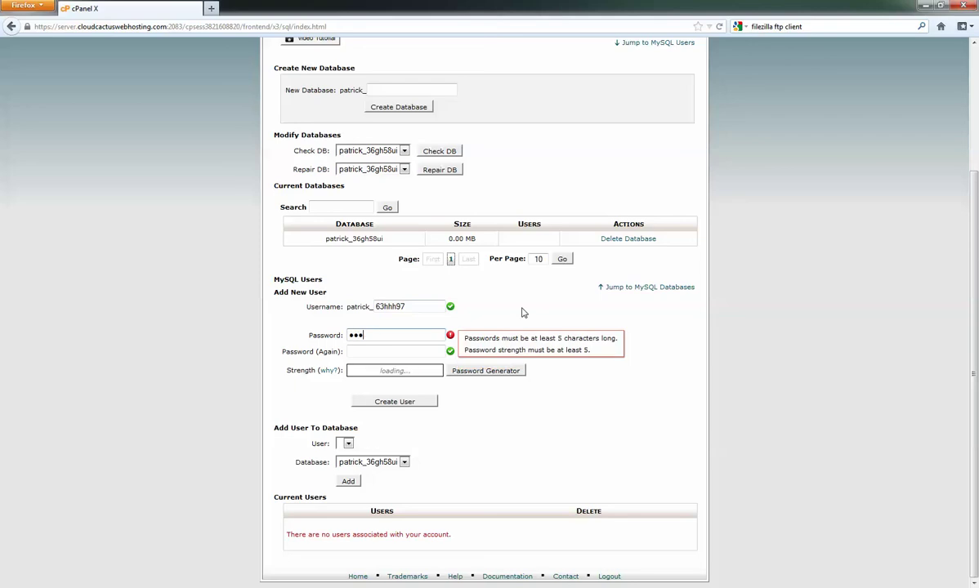
pyautogui.write('********')
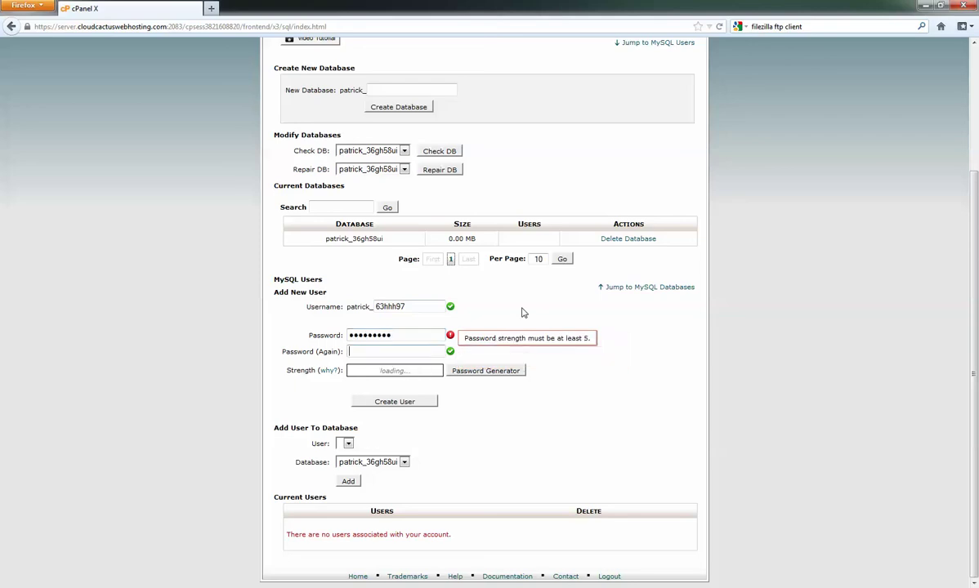
pyautogui.press('Tab')
pyautogui.write('*********')
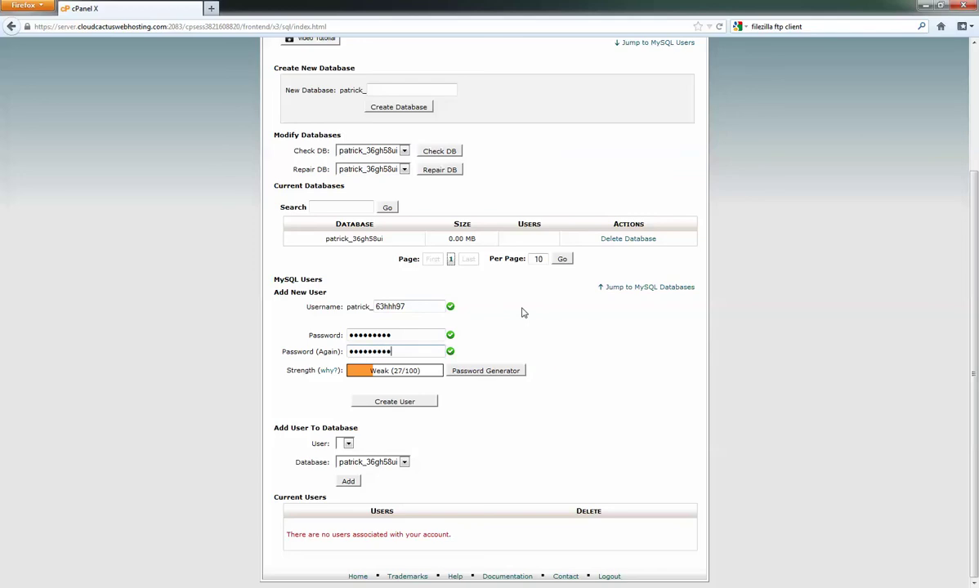
pyautogui.click(408, 403)
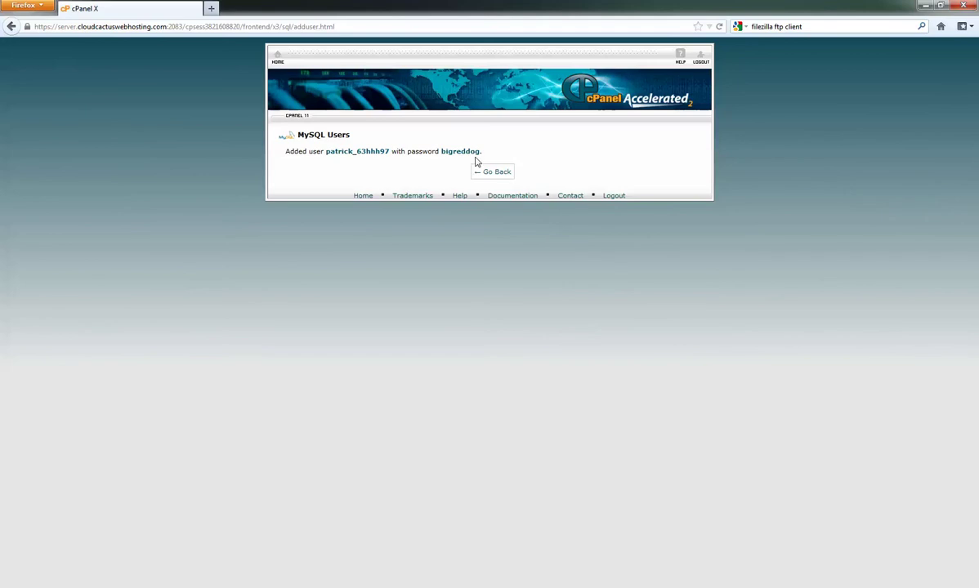
pyautogui.click(486, 173)
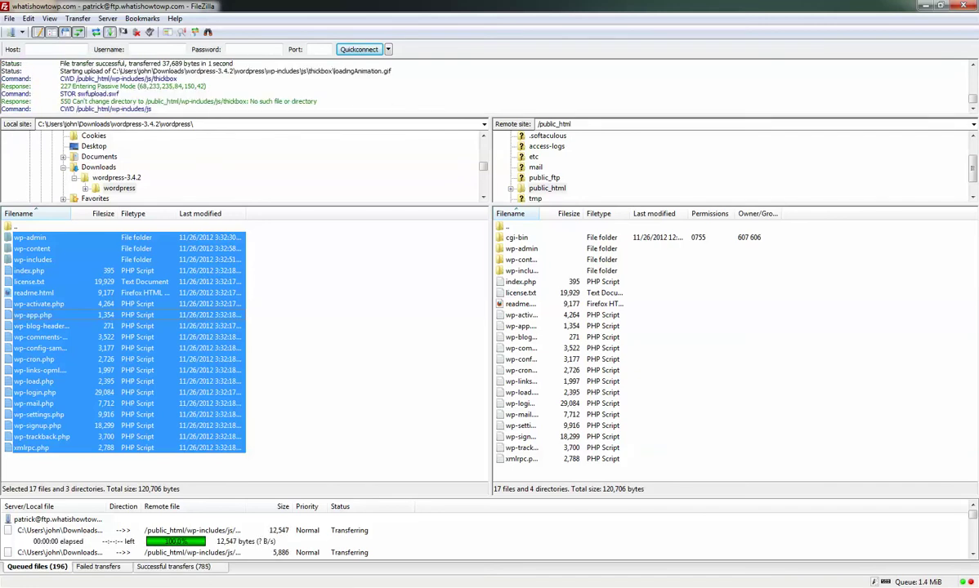
# - Leave the FileZilla upload queue and bring back the cPanel MySQL Databases page in Firefox
pyautogui.click(878, 587)
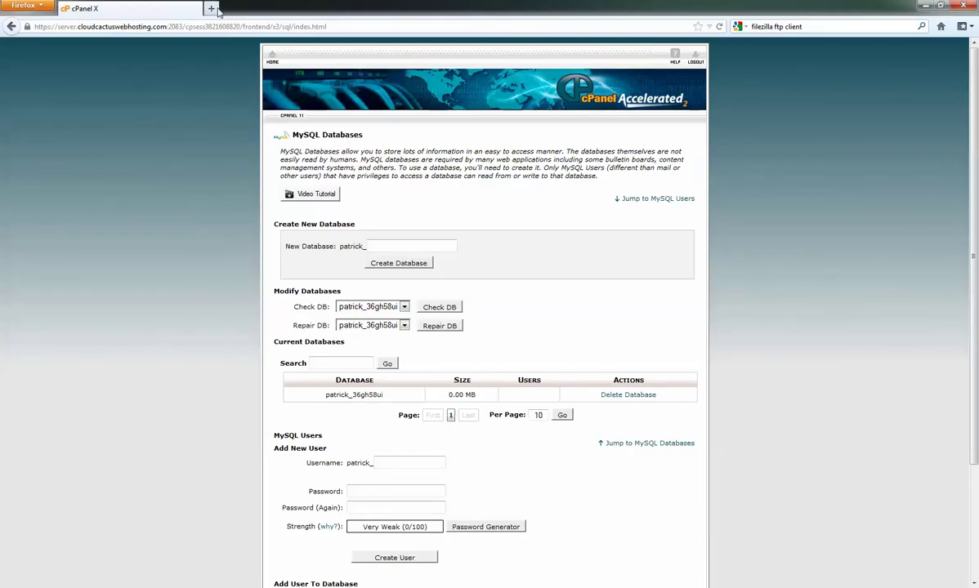
# - Open whatishowtowp.com in a new tab and start WordPress's Create a Configuration File setup
pyautogui.click(212, 9)
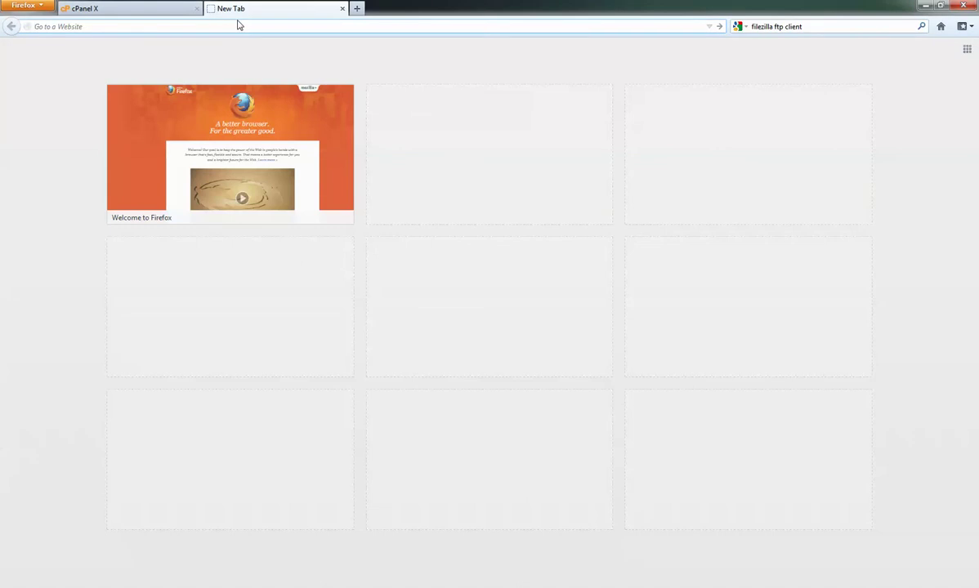
pyautogui.write('http://')
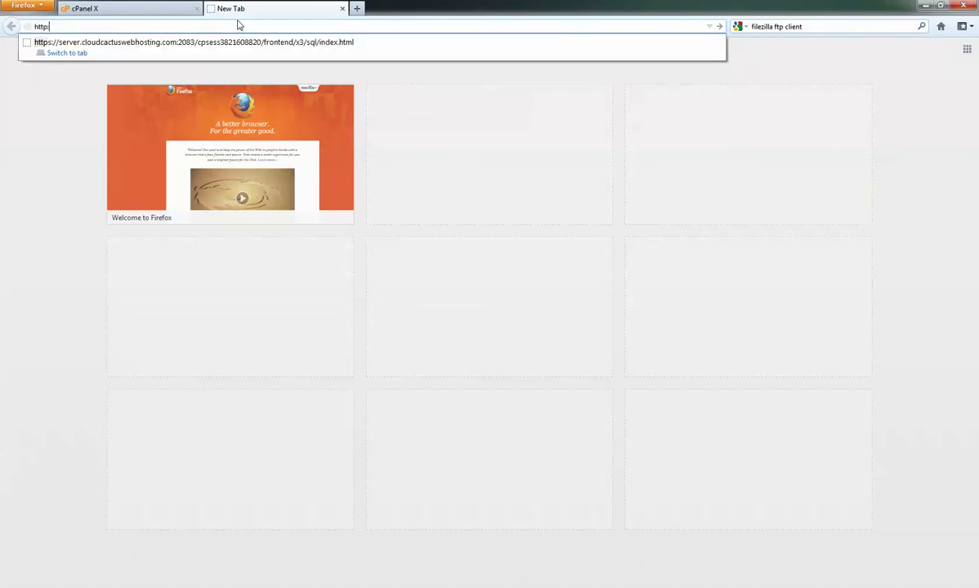
pyautogui.write('www')
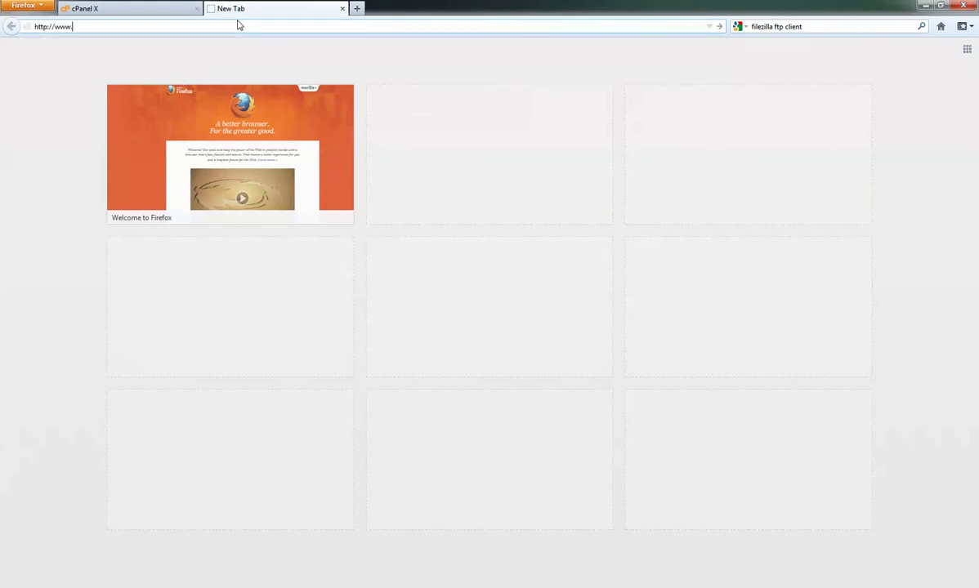
pyautogui.write('.w')
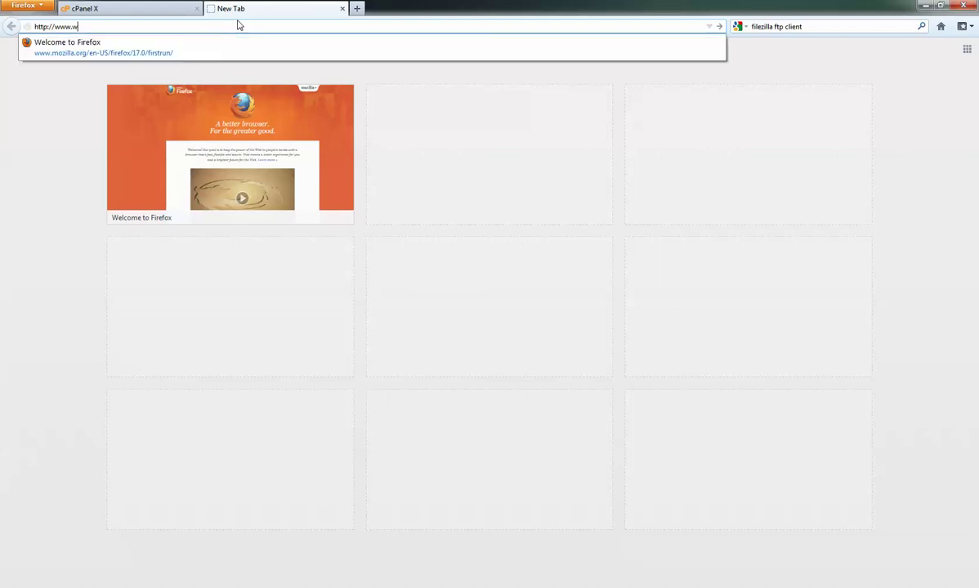
pyautogui.write('hatishow')
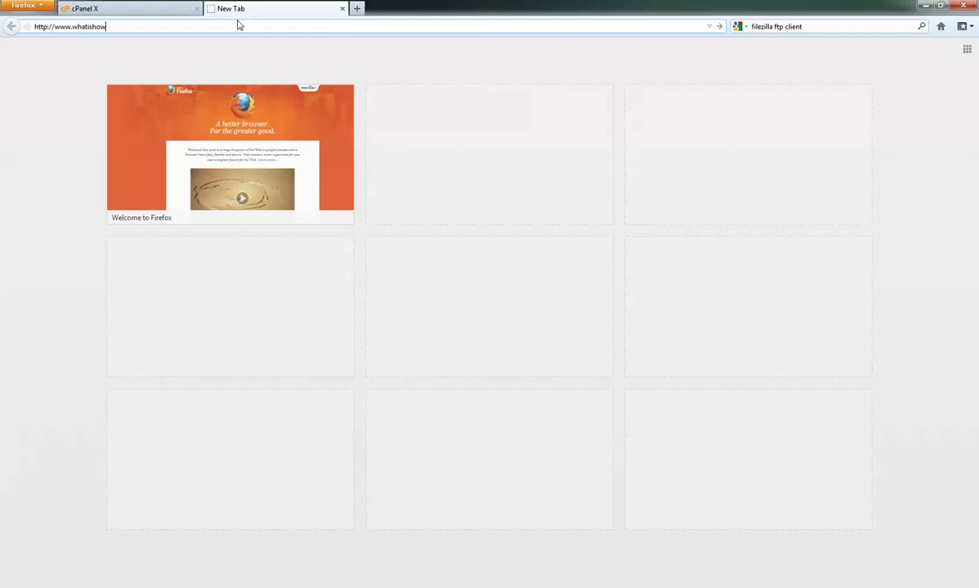
pyautogui.write('towp.com')
pyautogui.moveTo(54, 26); pyautogui.dragTo(72, 26)
pyautogui.press('BackSpace')
pyautogui.write('w.')
pyautogui.press('Return')
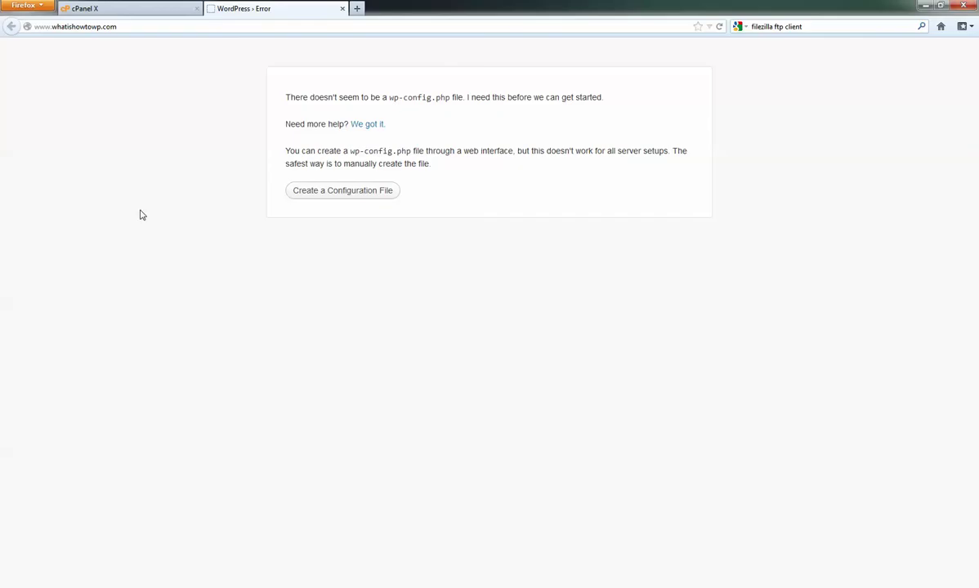
pyautogui.click(333, 191)
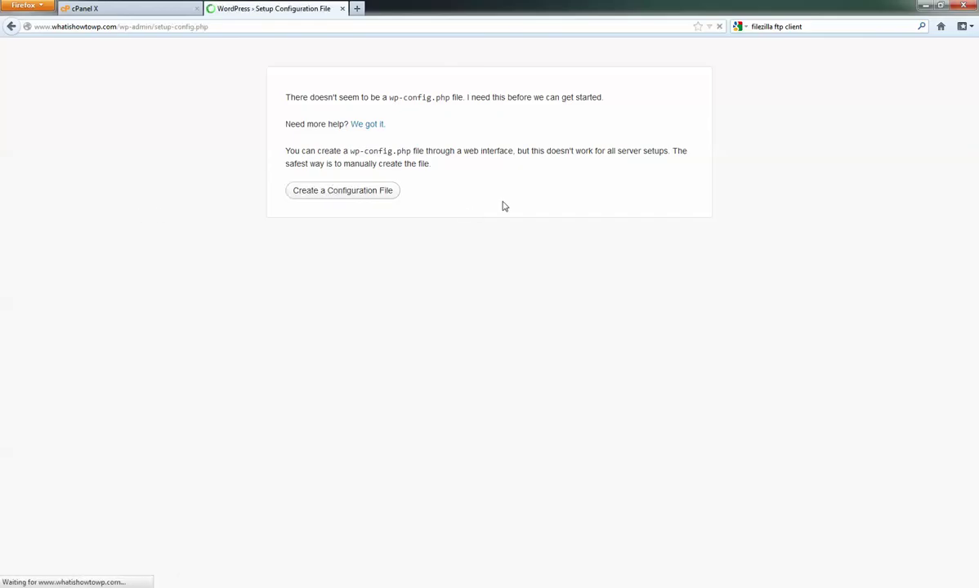
pyautogui.click(313, 329)
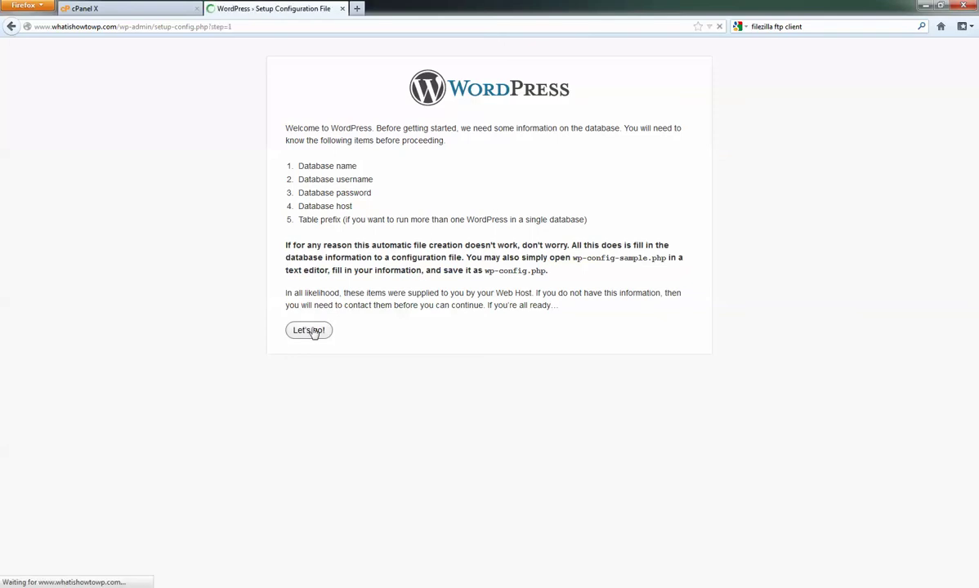
# - Copy the cPanel database name into the WordPress setup form's Database Name field
pyautogui.click(80, 10)
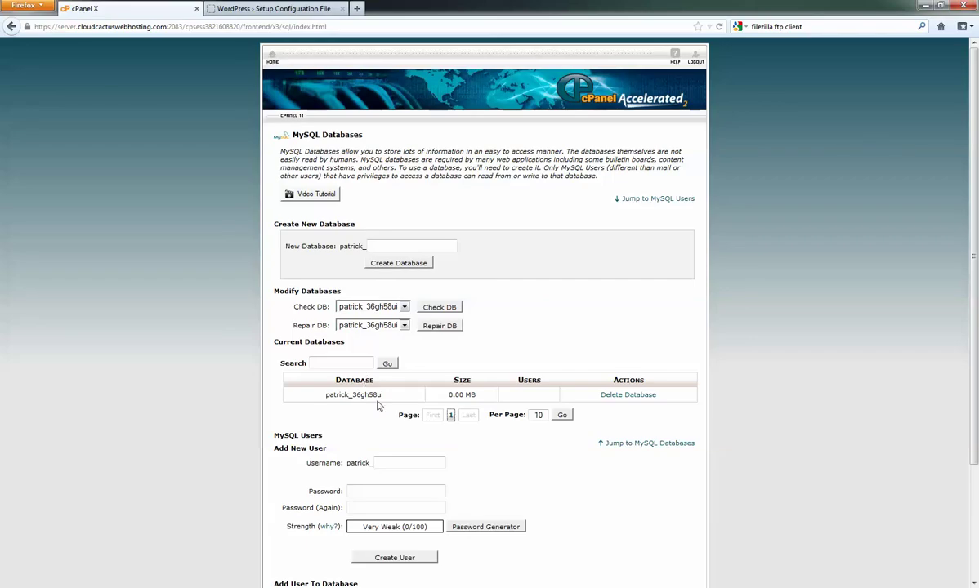
pyautogui.moveTo(382, 394); pyautogui.dragTo(327, 397)
pyautogui.hotkey('ctrl', 'c')
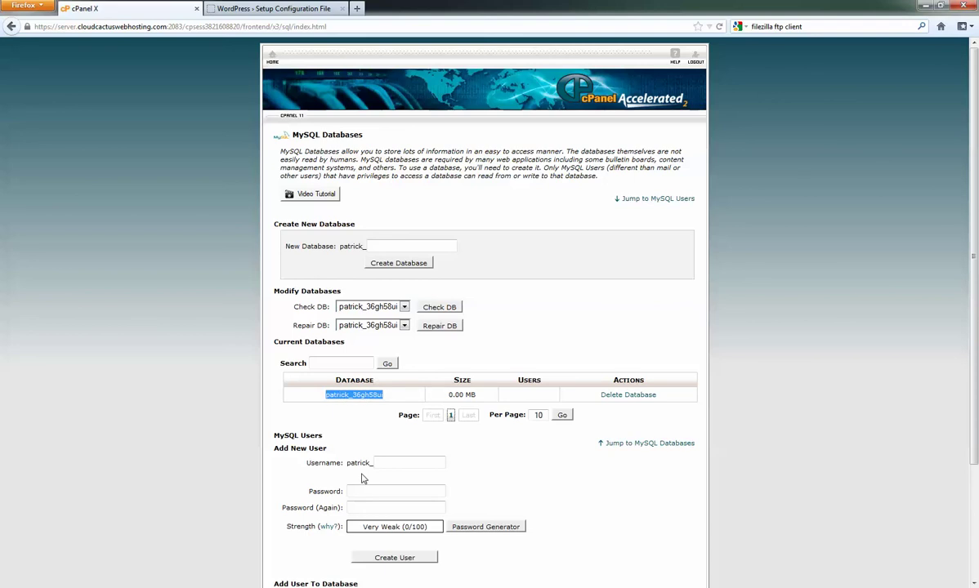
pyautogui.click(286, 10)
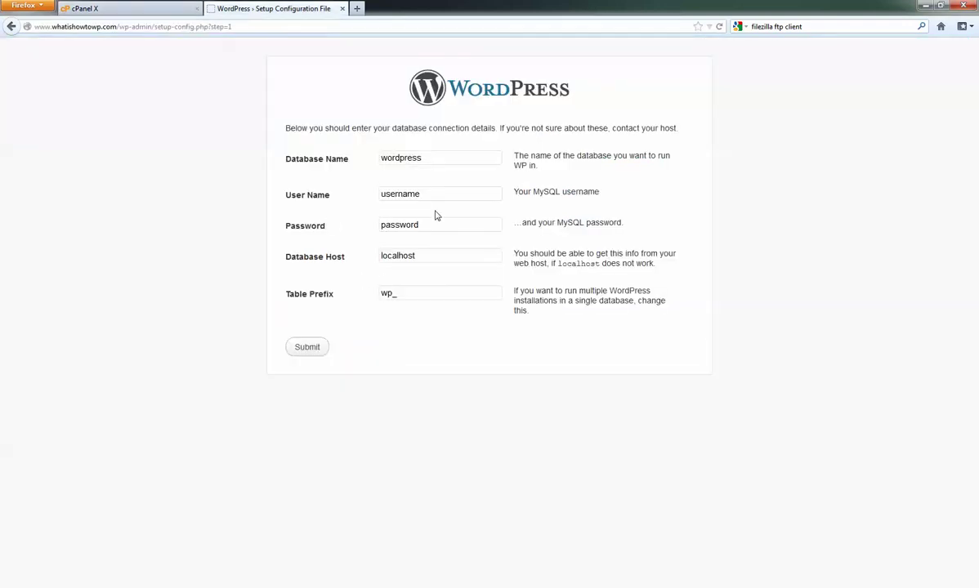
pyautogui.moveTo(430, 157); pyautogui.dragTo(358, 168)
pyautogui.hotkey('ctrl', 'v')
# - Copy the new MySQL user's name from cPanel into the form's User Name field
pyautogui.click(167, 10)
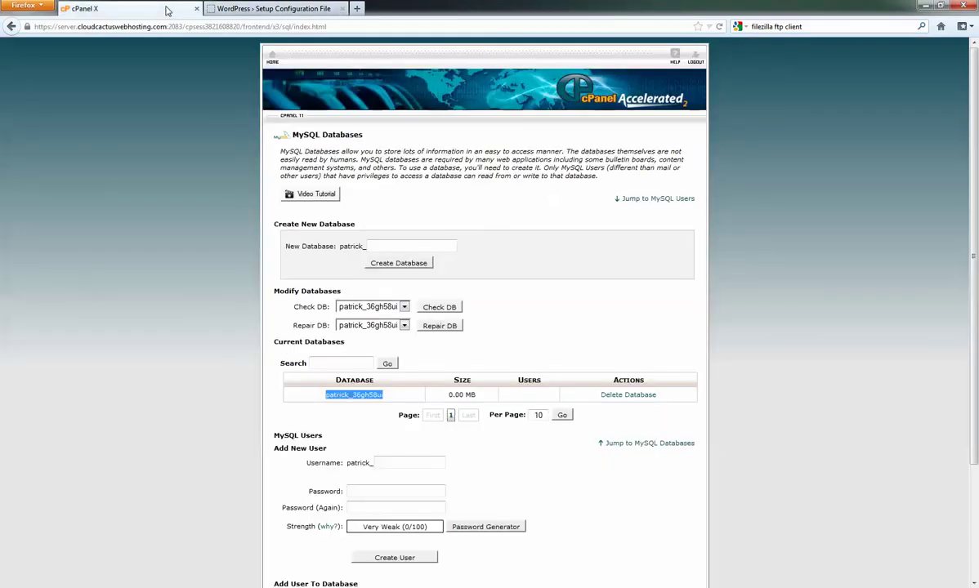
pyautogui.scroll(-3, 529, 458)
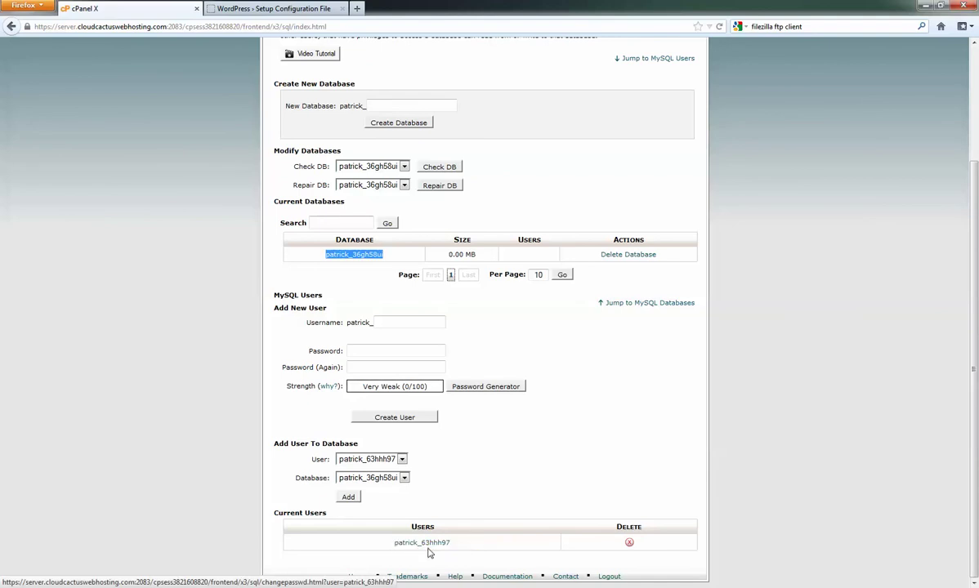
pyautogui.moveTo(462, 546); pyautogui.dragTo(393, 549)
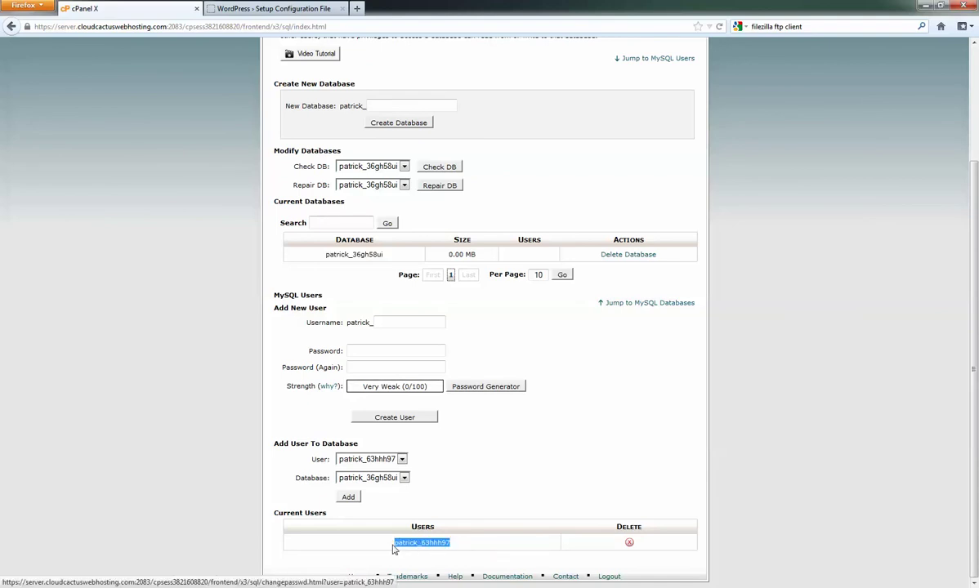
pyautogui.rightClick(418, 545)
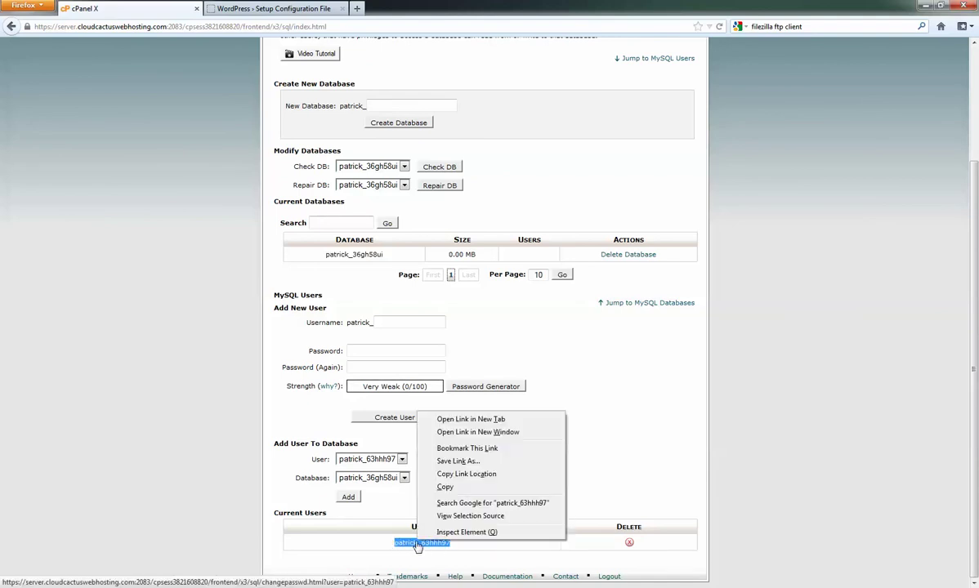
pyautogui.click(452, 487)
pyautogui.click(214, 10)
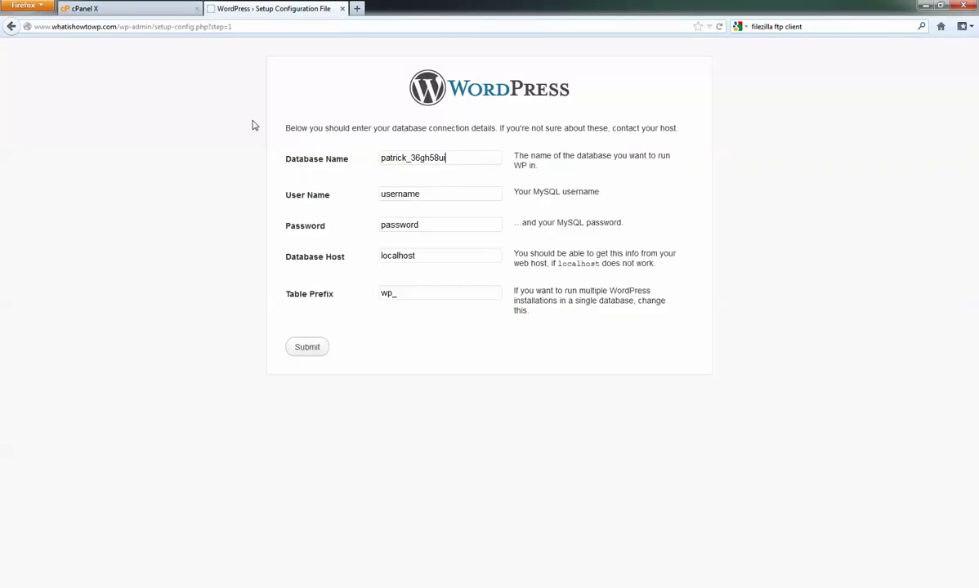
pyautogui.moveTo(420, 193); pyautogui.dragTo(345, 193)
pyautogui.hotkey('ctrl', 'v')
# - Enter the database user's password and set the table prefix to wp638fghj_
pyautogui.press('BackSpace')
pyautogui.press('BackSpace')
pyautogui.press('BackSpace')
pyautogui.press('BackSpace')
pyautogui.press('BackSpace')
pyautogui.press('BackSpace')
pyautogui.press('BackSpace')
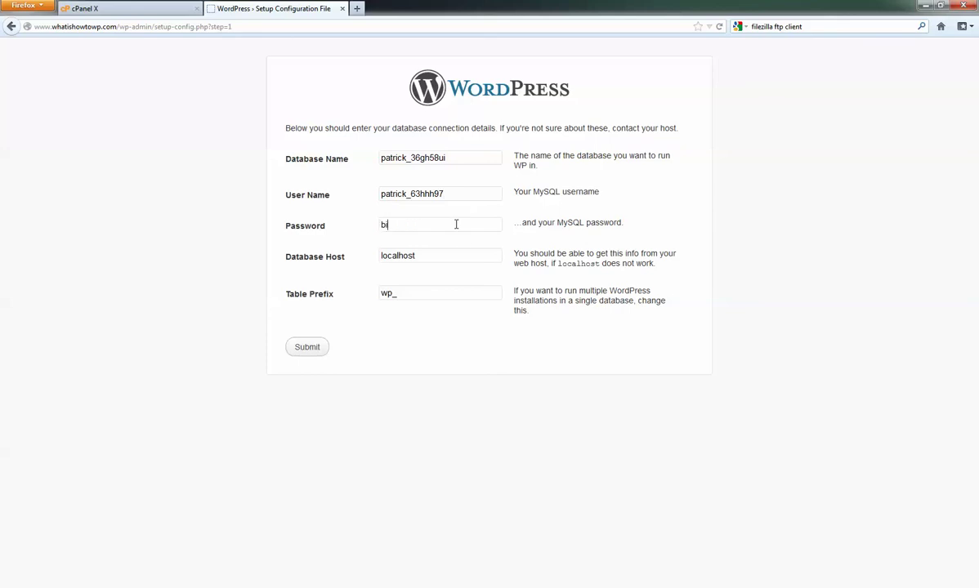
pyautogui.click(392, 292)
pyautogui.write('638fghj')
pyautogui.click(117, 8)
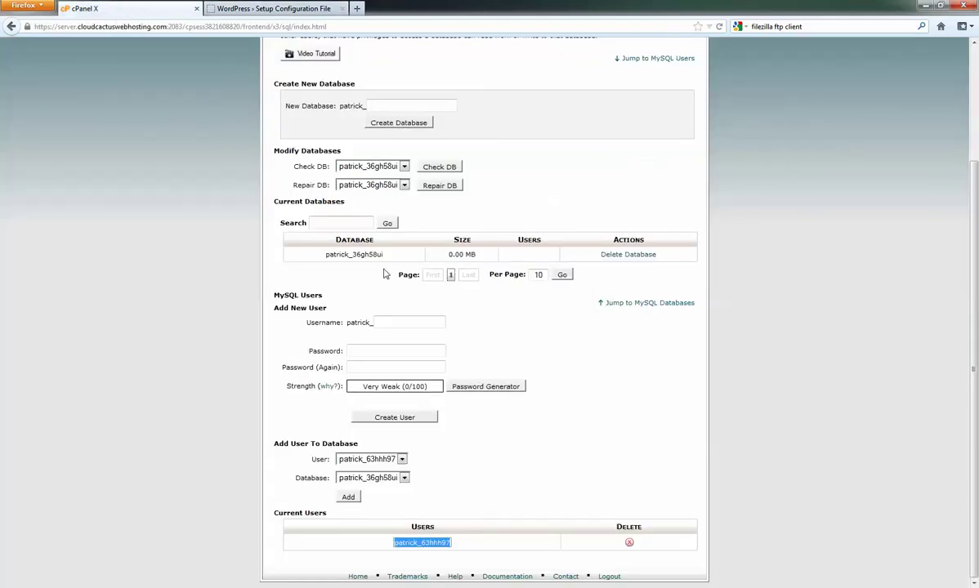
# - Add the MySQL user to the database with ALL PRIVILEGES
pyautogui.click(346, 499)
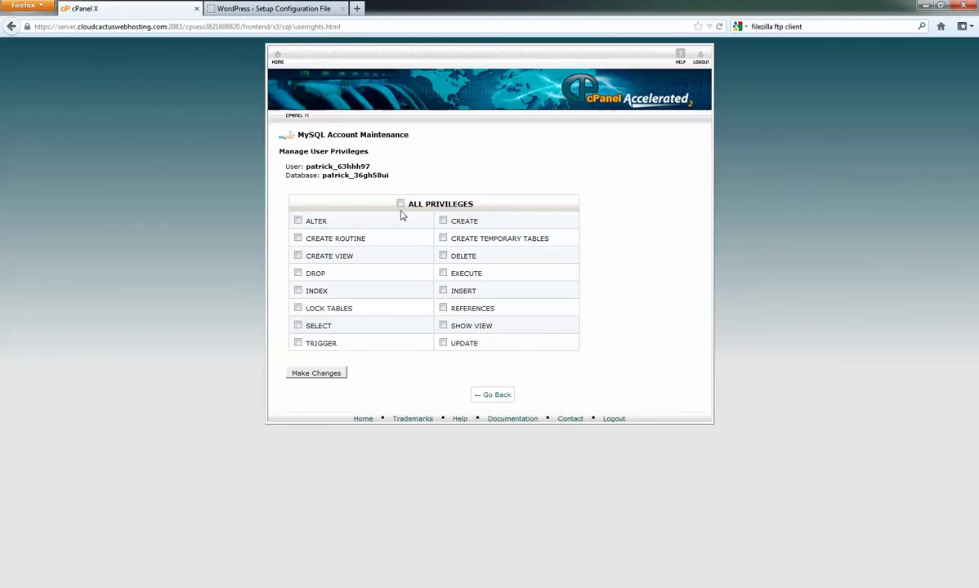
pyautogui.click(400, 204)
pyautogui.click(314, 373)
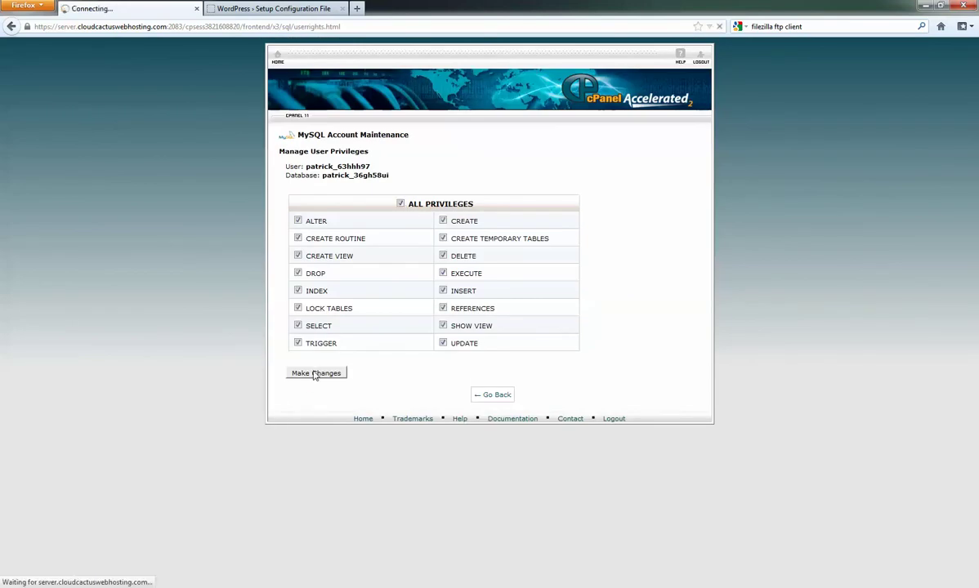
# - Submit the WordPress database connection details and run the installation
pyautogui.click(304, 10)
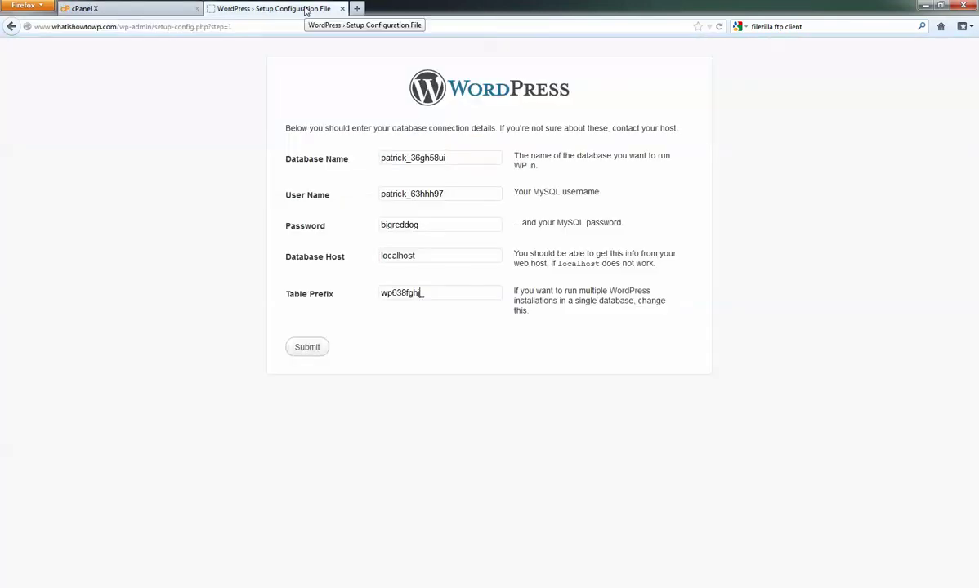
pyautogui.click(299, 348)
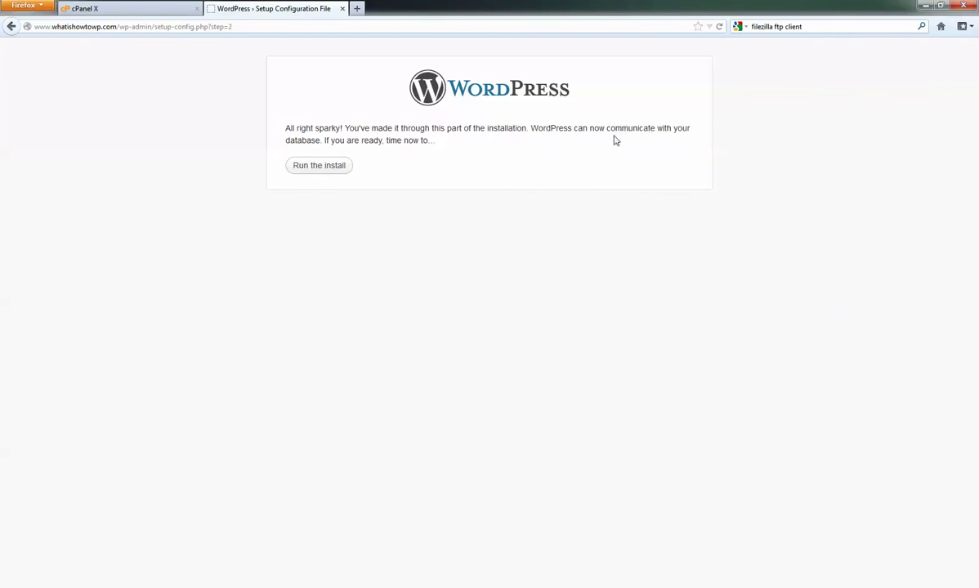
pyautogui.click(308, 173)
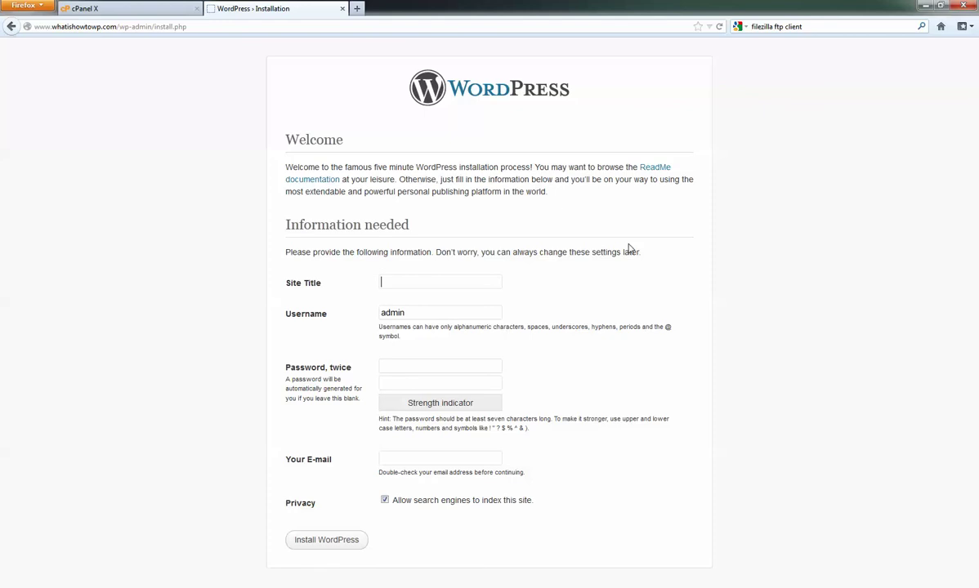
# - Set site title 'What is and How to Use Wordpress' and enter the admin password twice
pyautogui.write('What is and How to Use W')
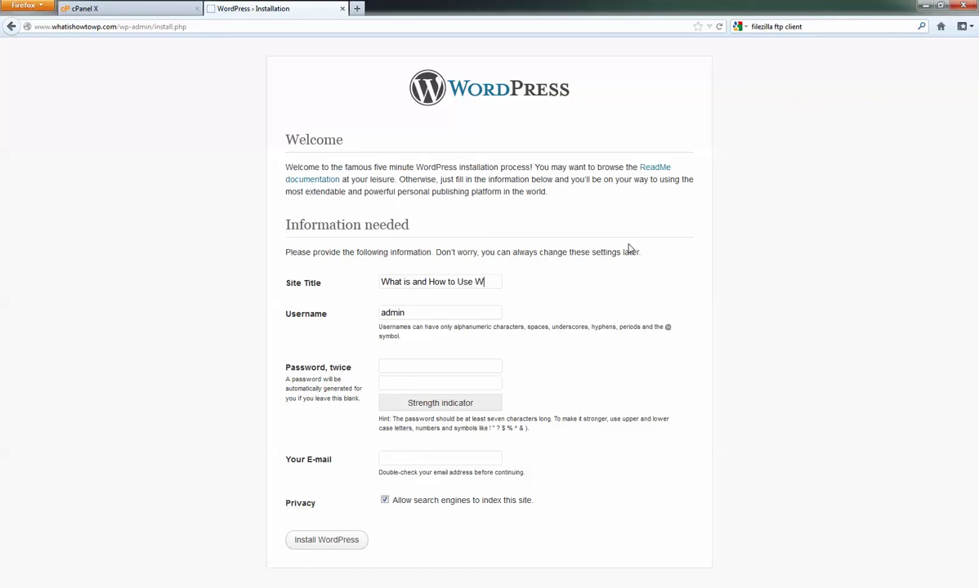
pyautogui.write('ordpress')
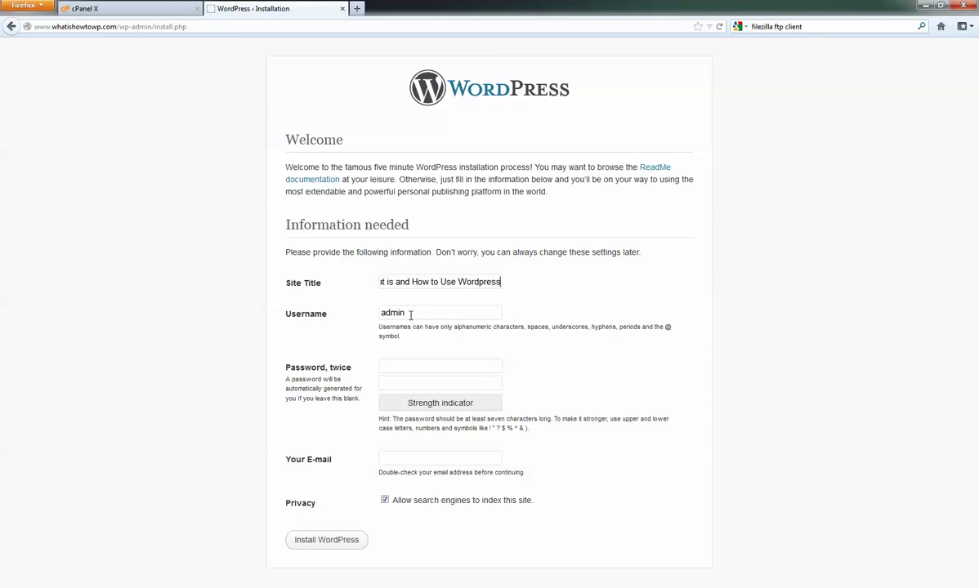
pyautogui.click(450, 366)
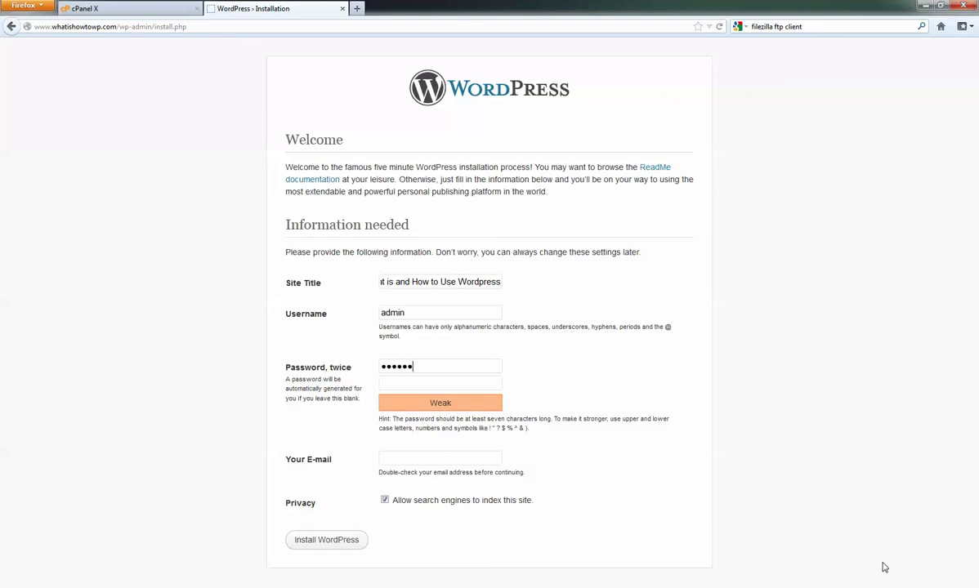
pyautogui.click(878, 587)
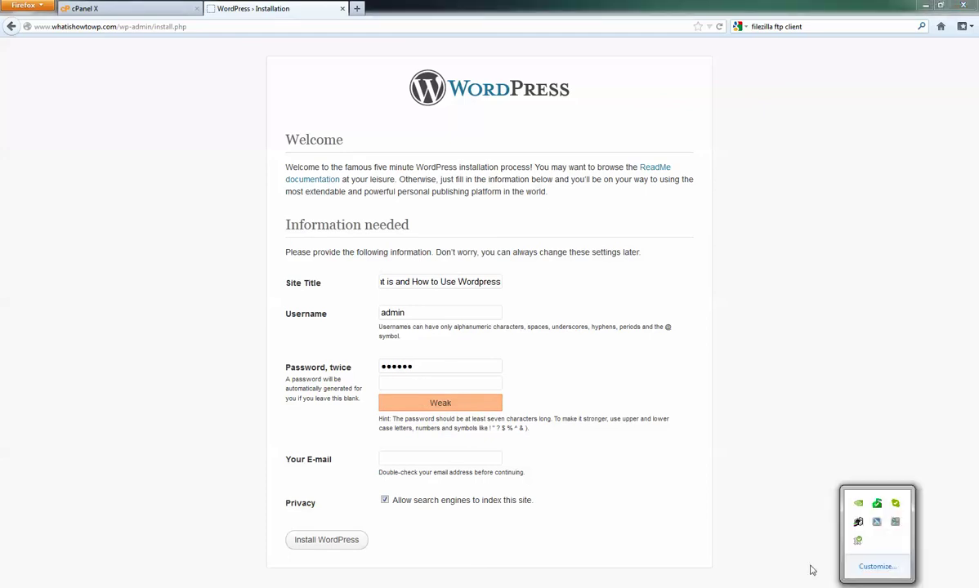
pyautogui.click(425, 378)
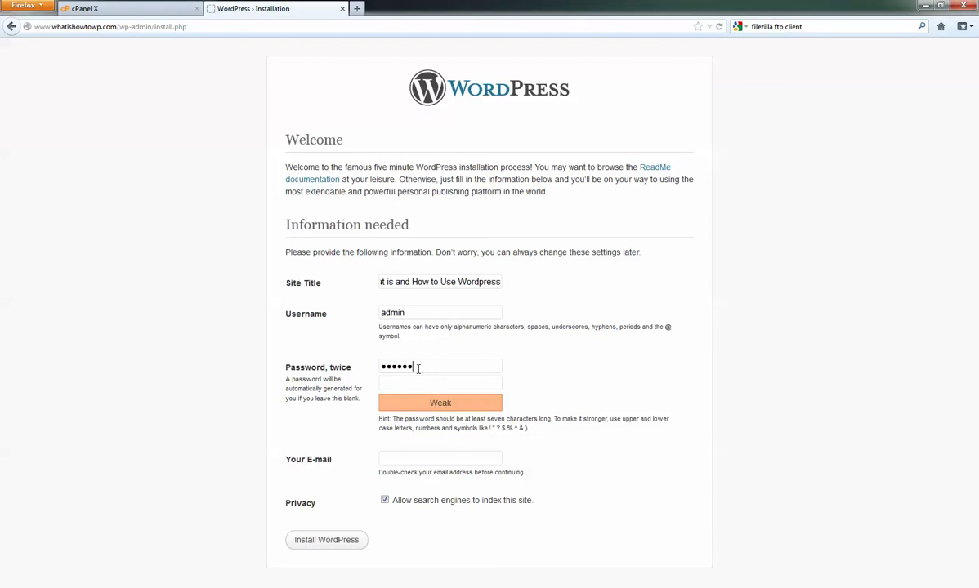
pyautogui.moveTo(416, 367); pyautogui.dragTo(357, 367)
pyautogui.write('•••••••••')
pyautogui.press('Tab')
pyautogui.write('••••••••')
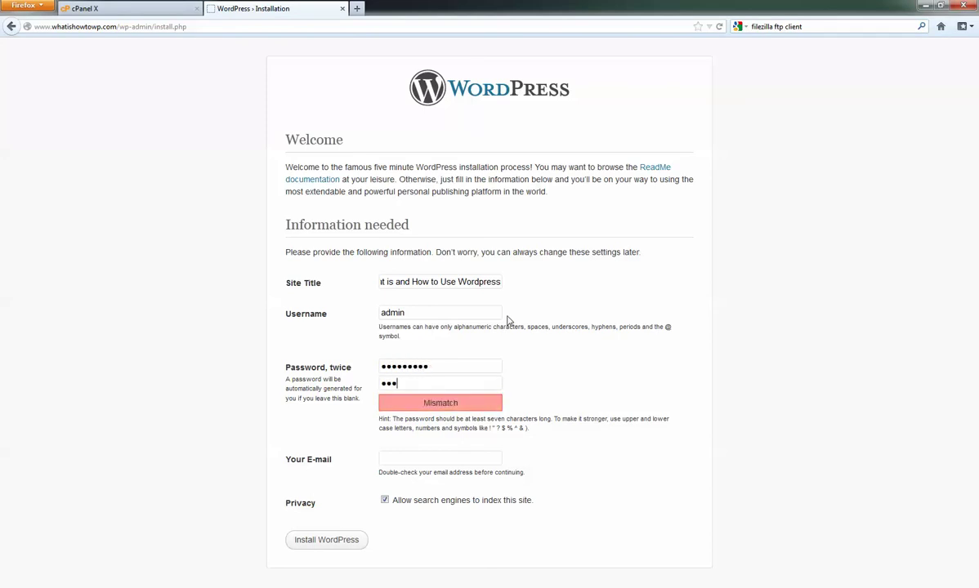
pyautogui.write('•')
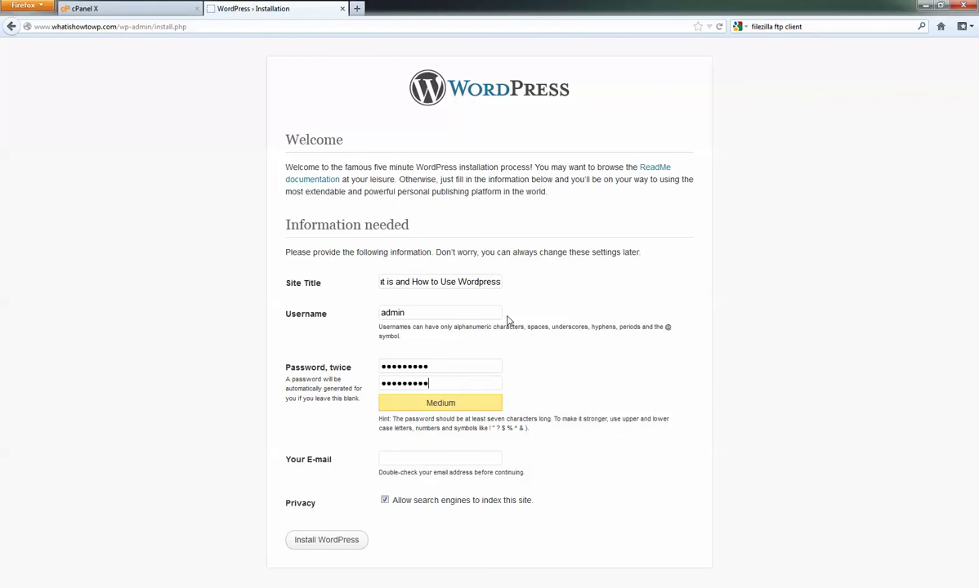
# - Enter the admin e-mail address and install WordPress
pyautogui.click(489, 463)
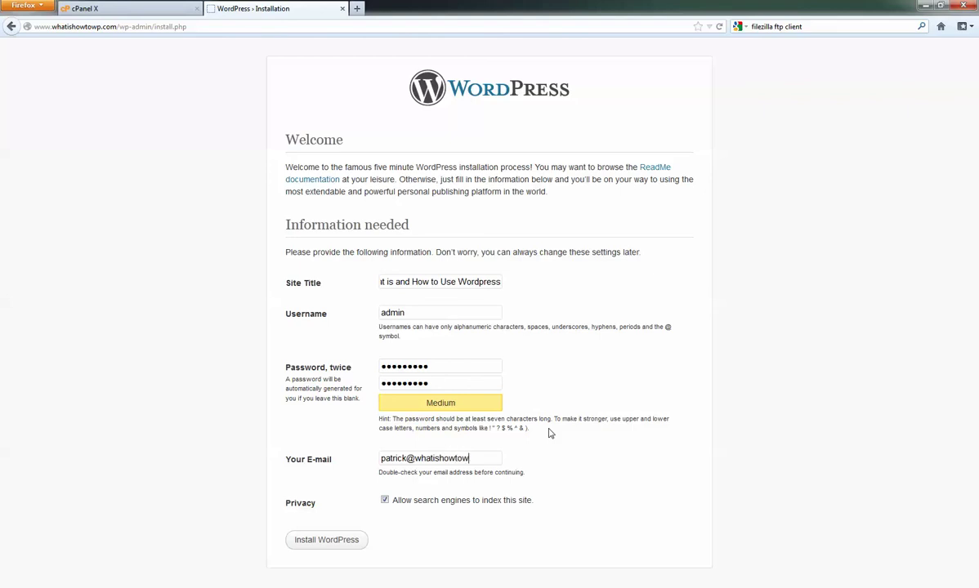
pyautogui.click(318, 544)
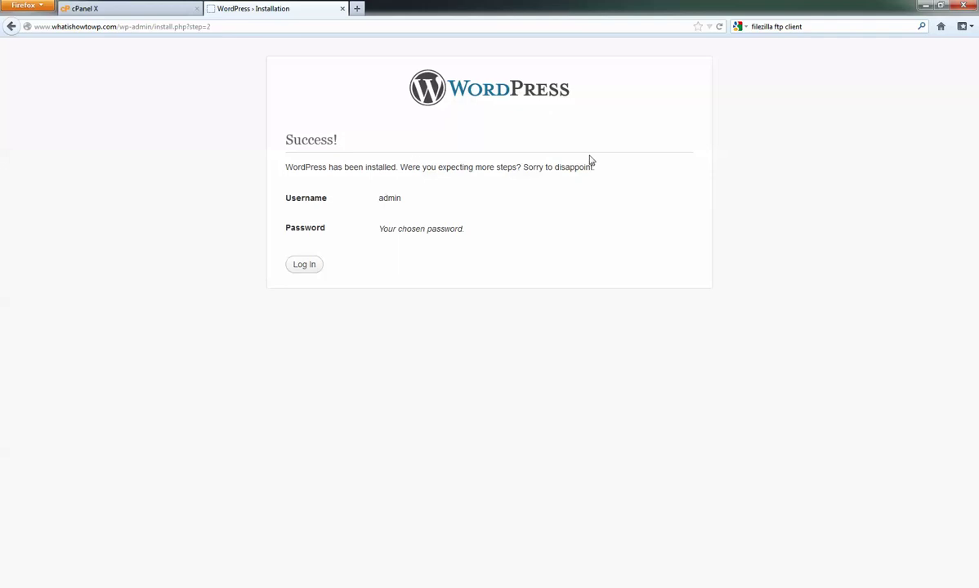
# - Go to the login page and try signing in twice with the wrong username
pyautogui.click(301, 265)
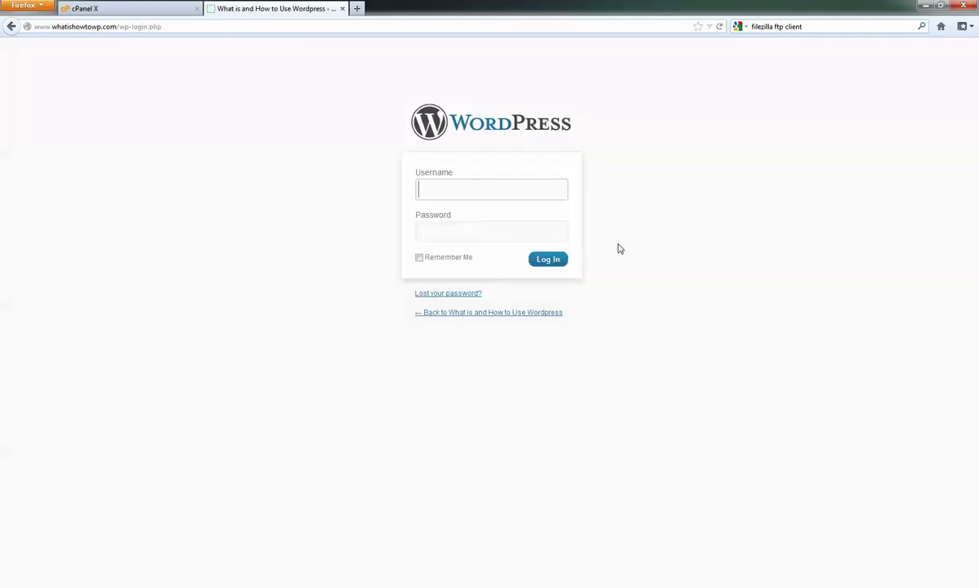
pyautogui.write('patrick')
pyautogui.press('Tab')
pyautogui.write('•••••••••')
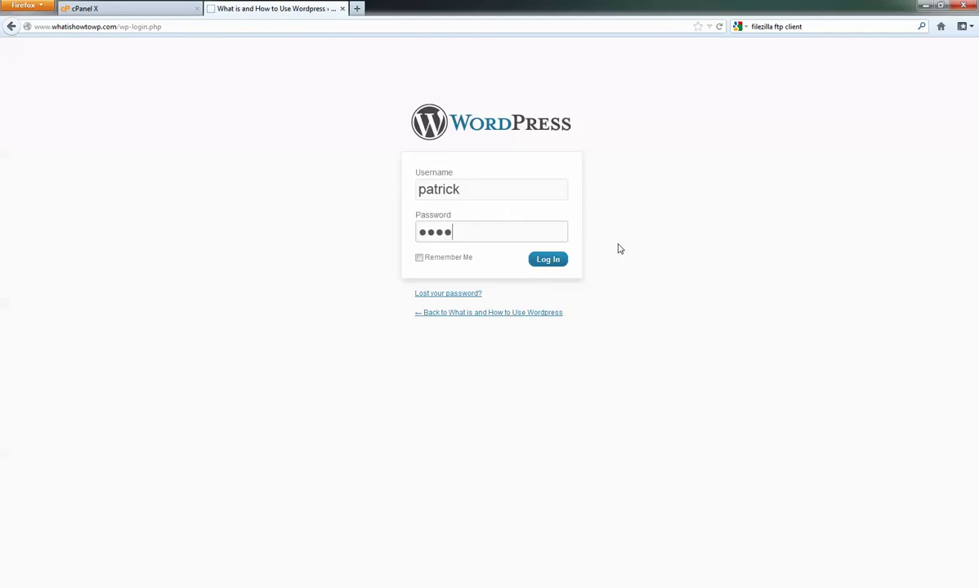
pyautogui.press('Return')
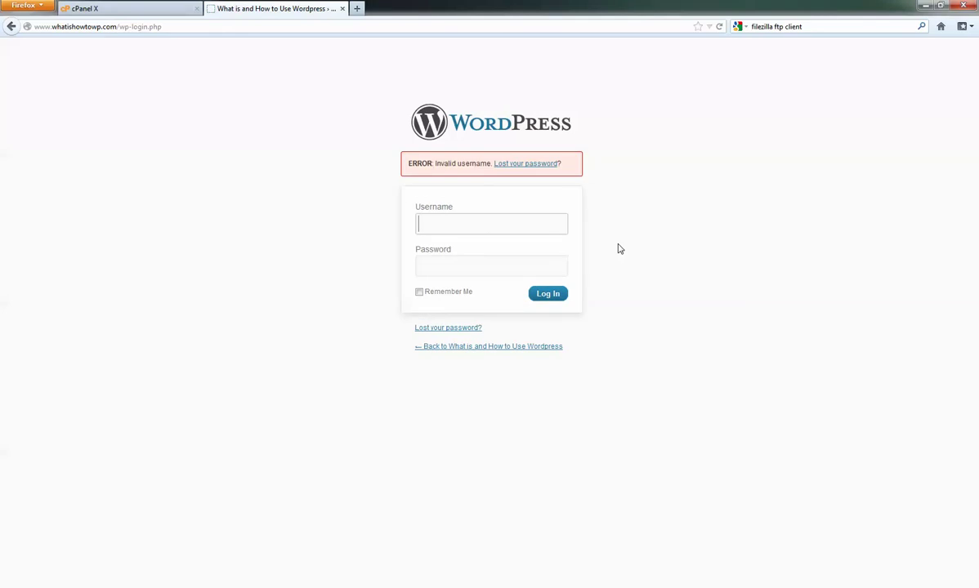
pyautogui.write('patrick')
pyautogui.press('Tab')
pyautogui.write('**********')
pyautogui.press('Return')
# - Log in with username admin and the password to reach the Dashboard
pyautogui.write('admin')
pyautogui.press('Tab')
pyautogui.write('*********')
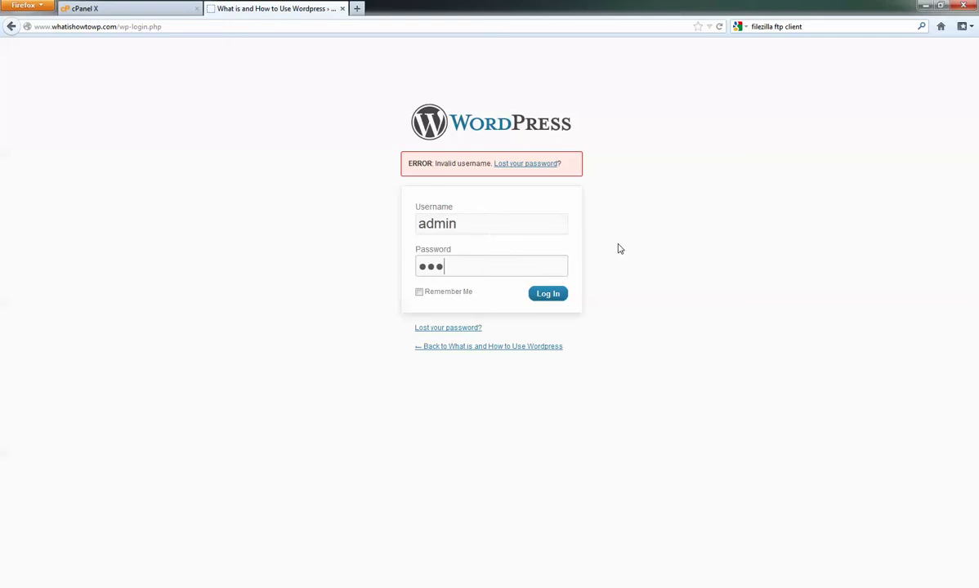
pyautogui.press('Return')
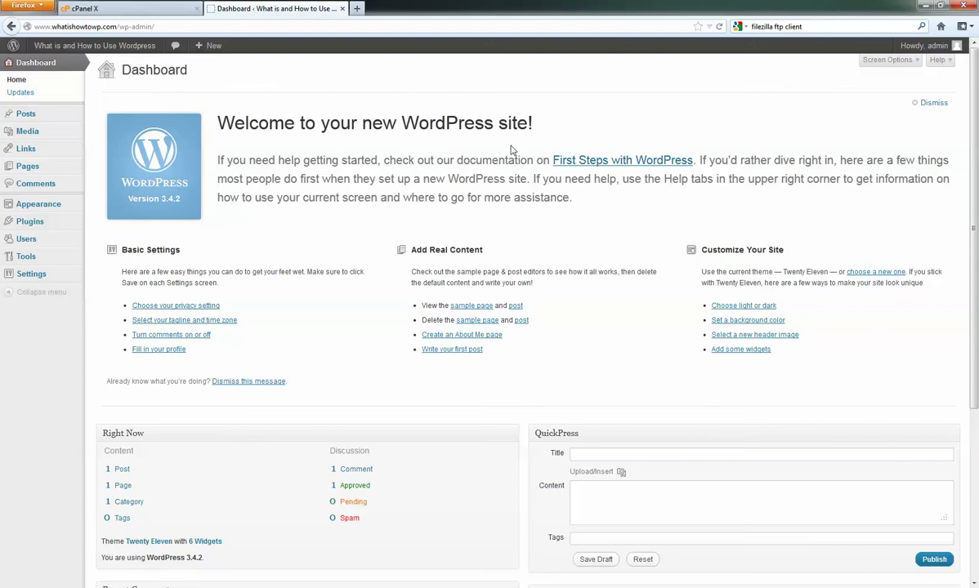
# - Visit the live front page of the site from the admin bar
pyautogui.scroll(-3, 634, 396)
pyautogui.scroll(3, 634, 387)
pyautogui.click(104, 44)
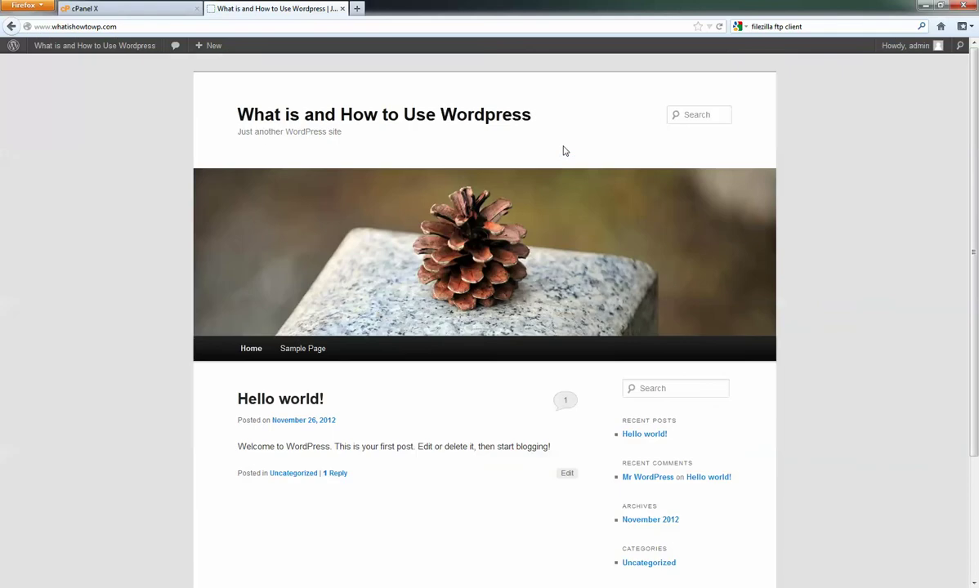
pyautogui.scroll(-3, 826, 299)
pyautogui.scroll(3, 826, 299)
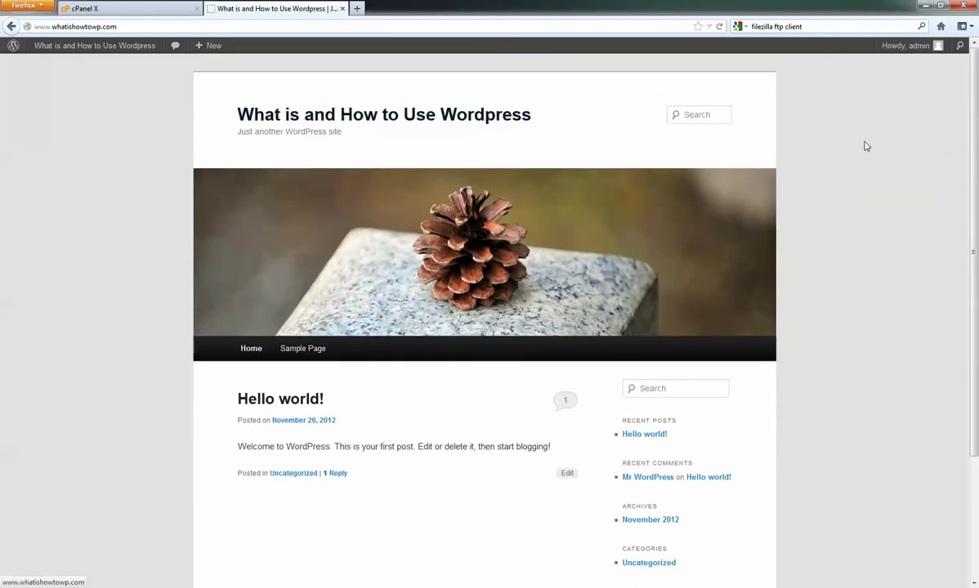
pyautogui.scroll(-3, 865, 146)
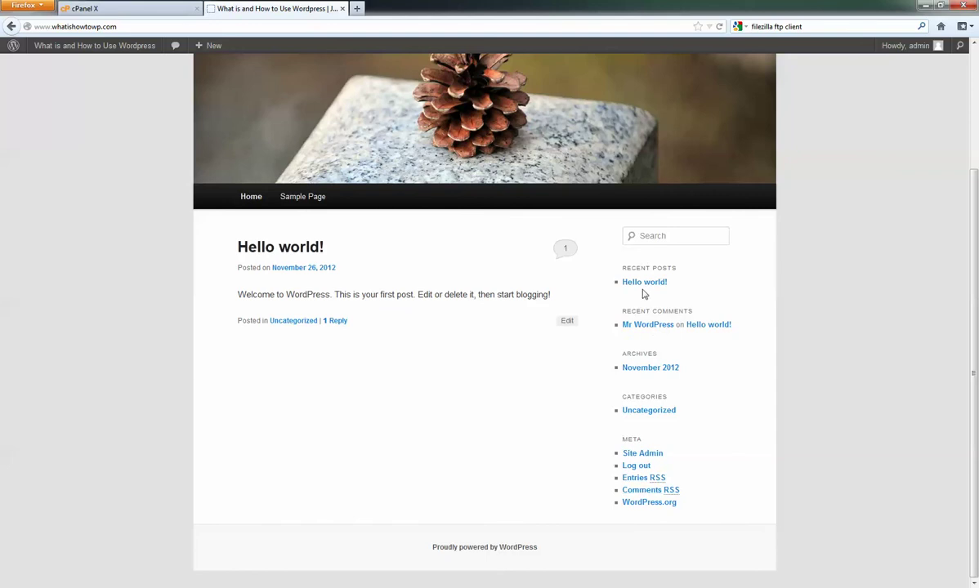
# - Open the Uncategorized archive and then the Hello world! post with its sample comment
pyautogui.click(294, 320)
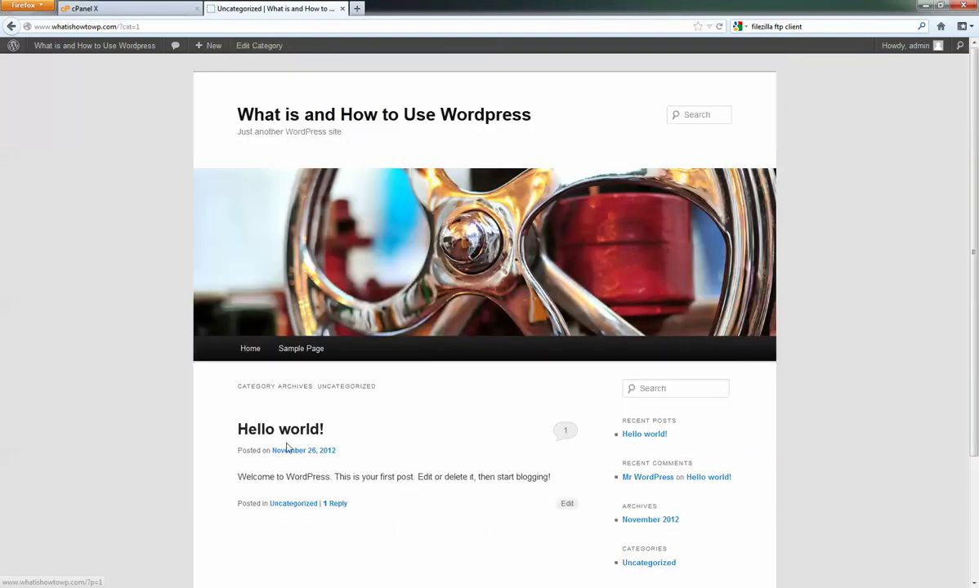
pyautogui.click(290, 436)
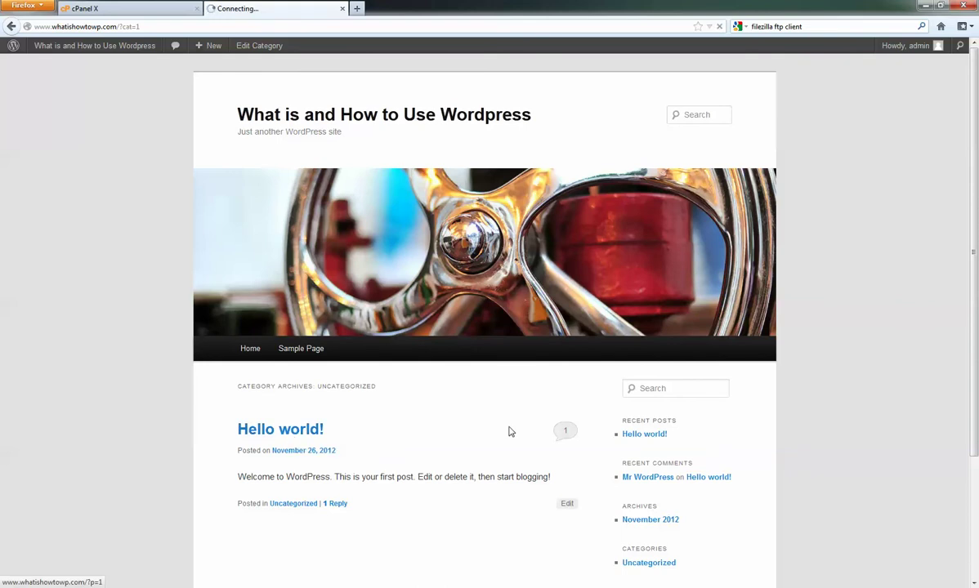
pyautogui.scroll(-5, 680, 400)
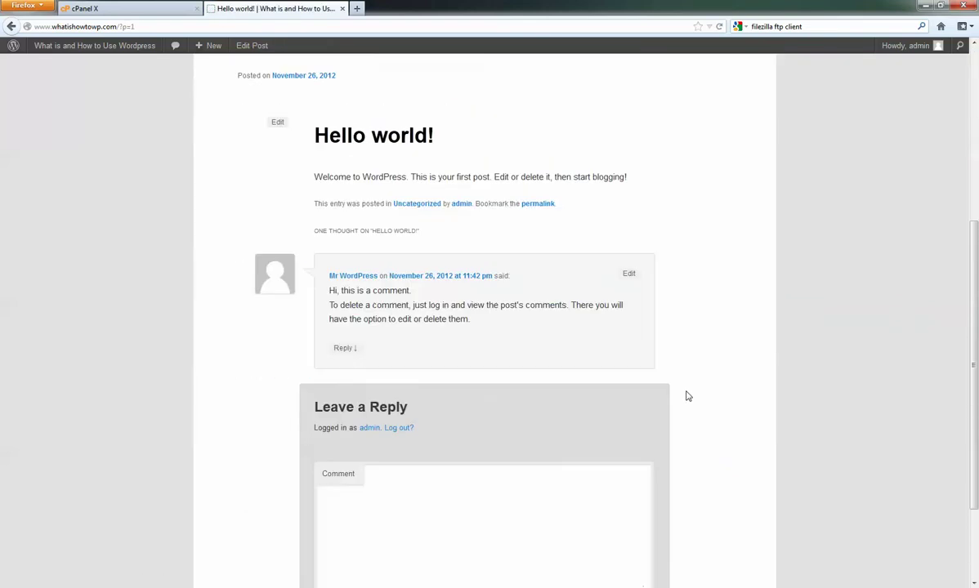
pyautogui.scroll(3, 686, 396)
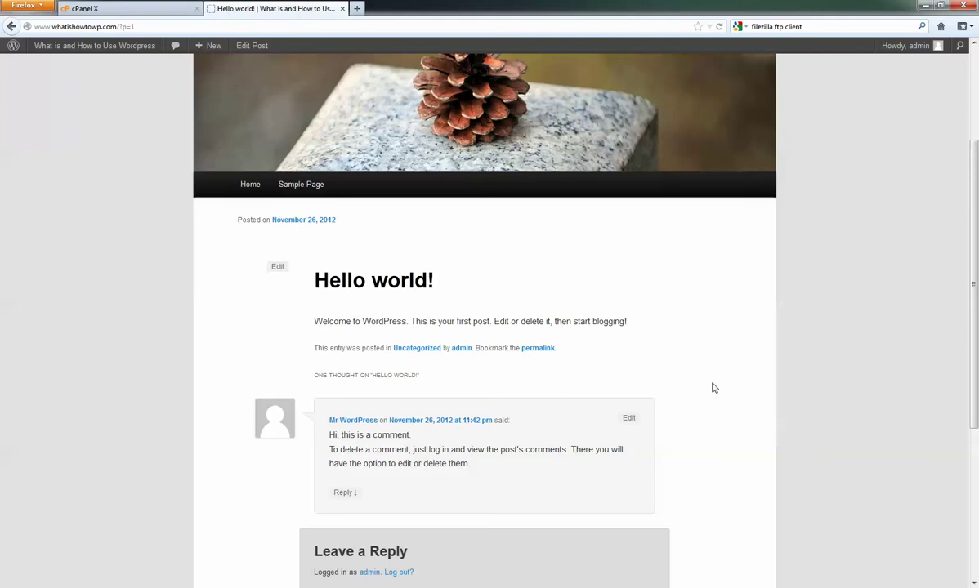
pyautogui.scroll(-3, 713, 388)
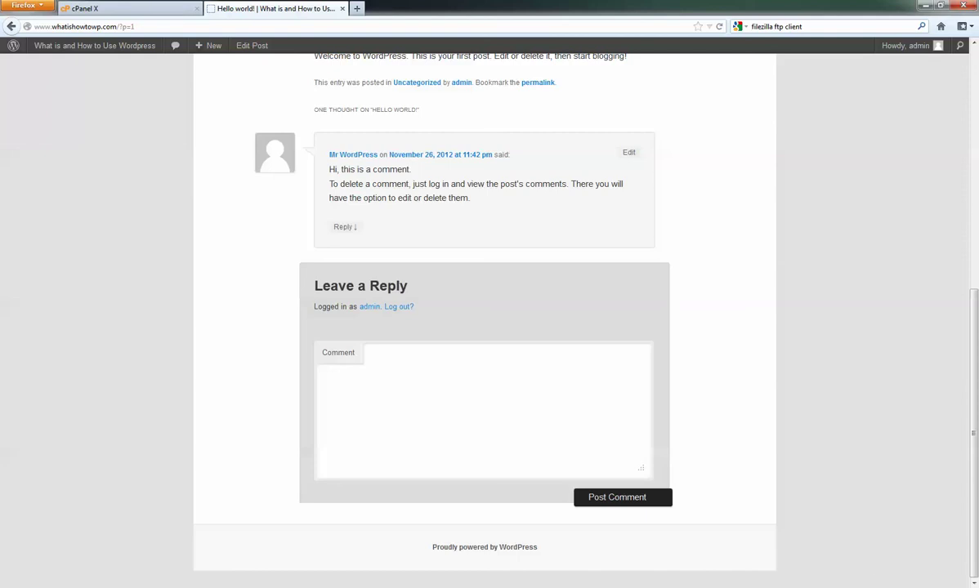
pyautogui.click(878, 587)
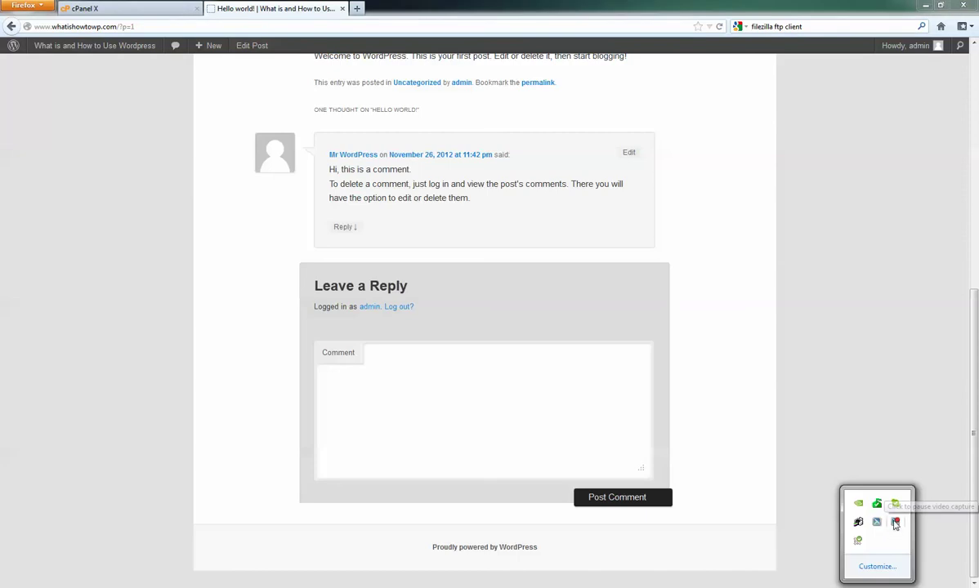